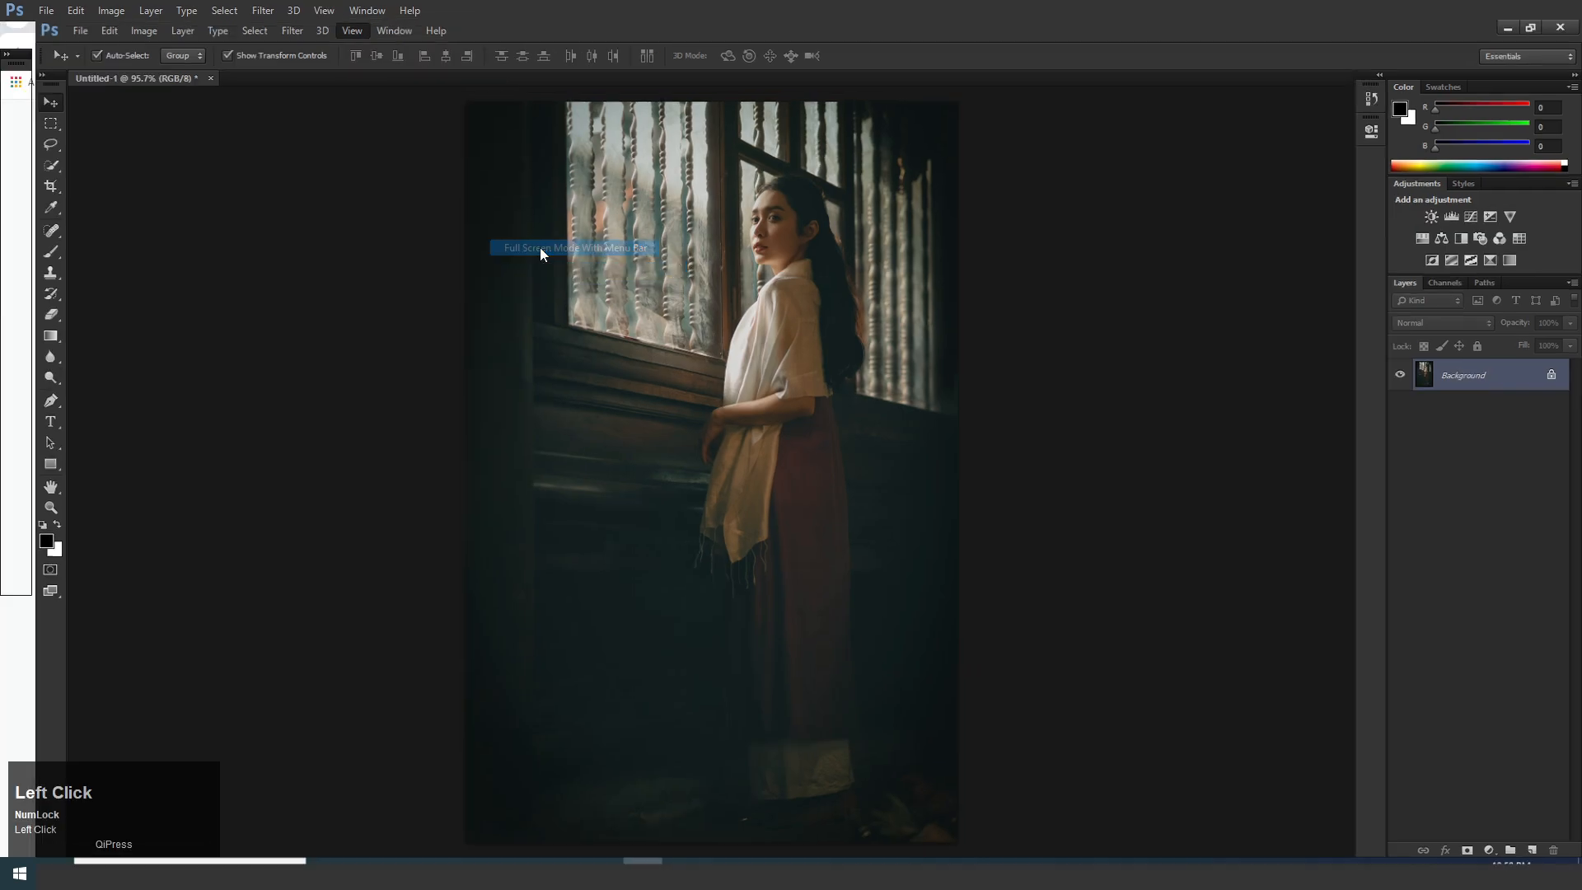
# Step: Fit the portrait on screen and return the workspace to Standard Screen Mode
pyautogui.press('space')
pyautogui.rightClick(826, 272)
pyautogui.click(831, 288)
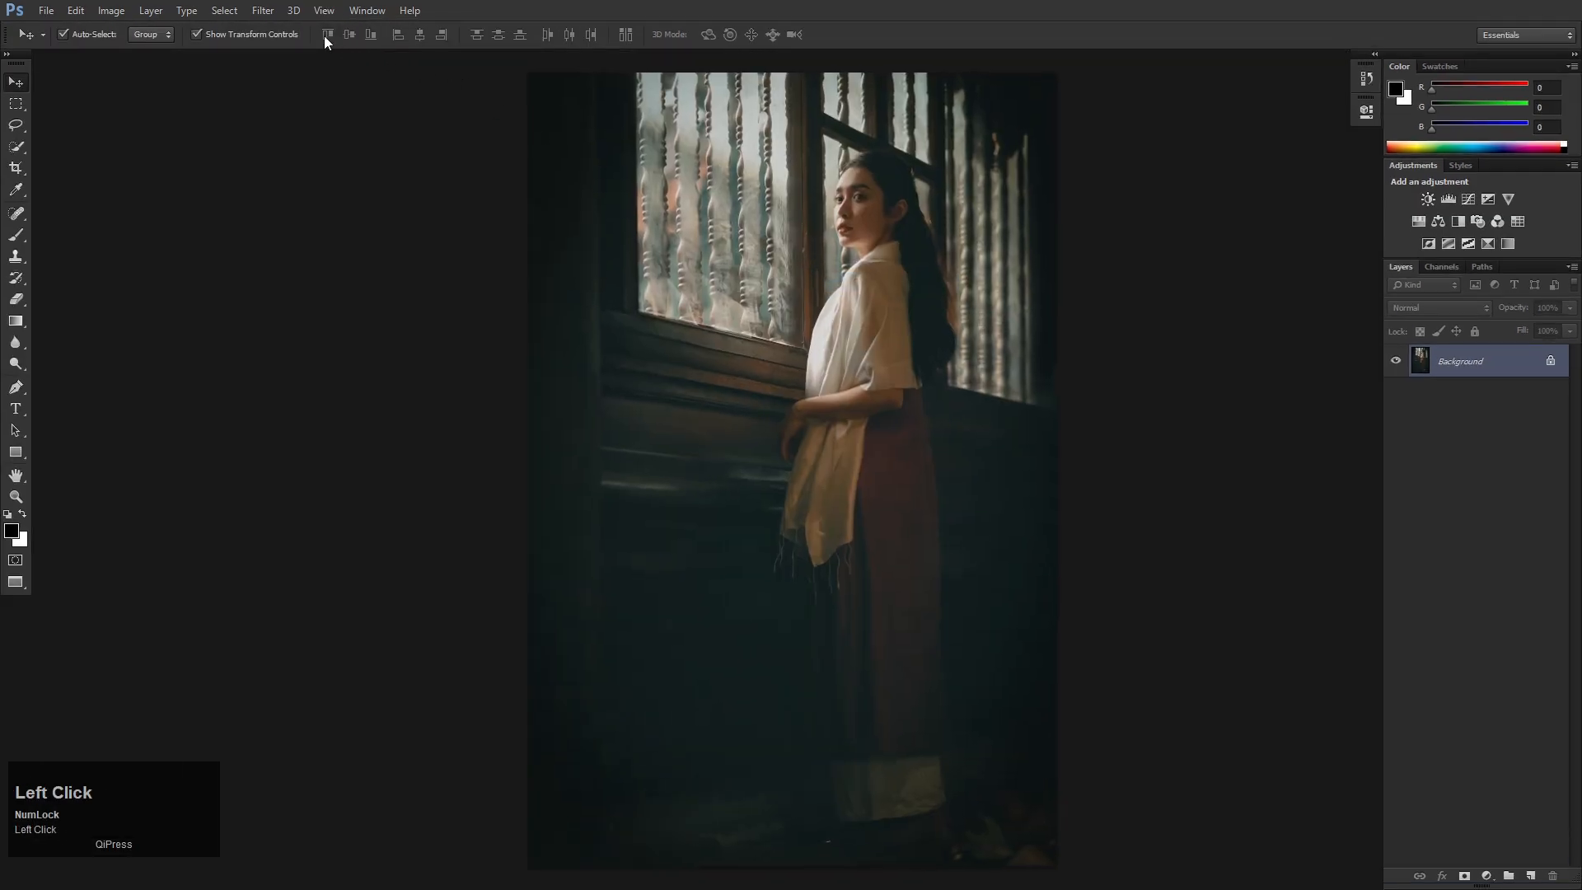
pyautogui.click(263, 10)
pyautogui.moveTo(324, 10)
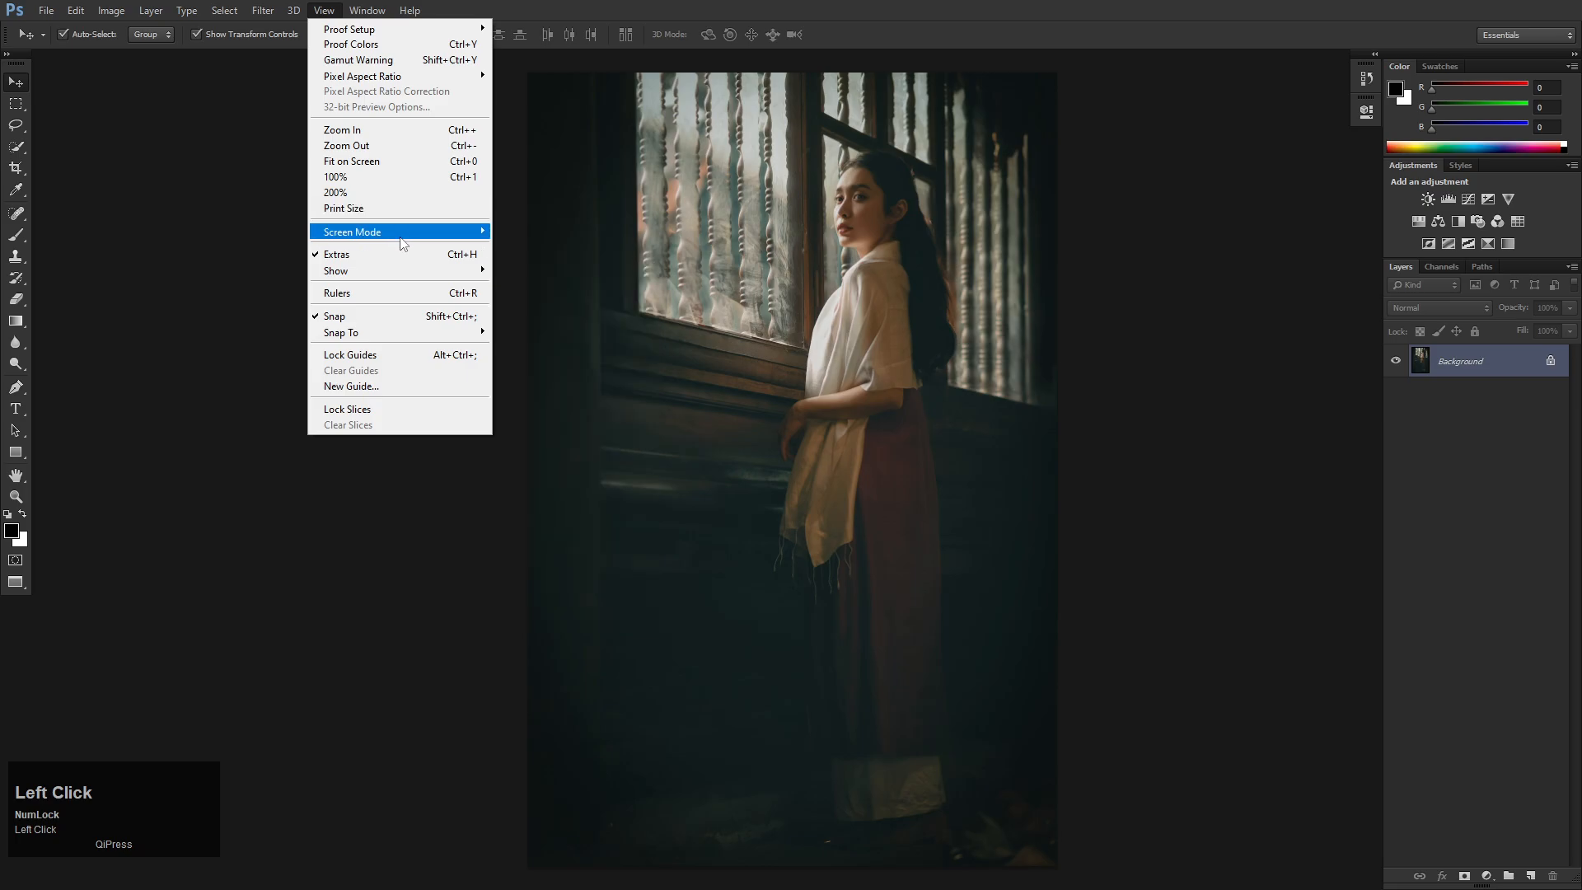
pyautogui.moveTo(397, 234)
pyautogui.click(535, 234)
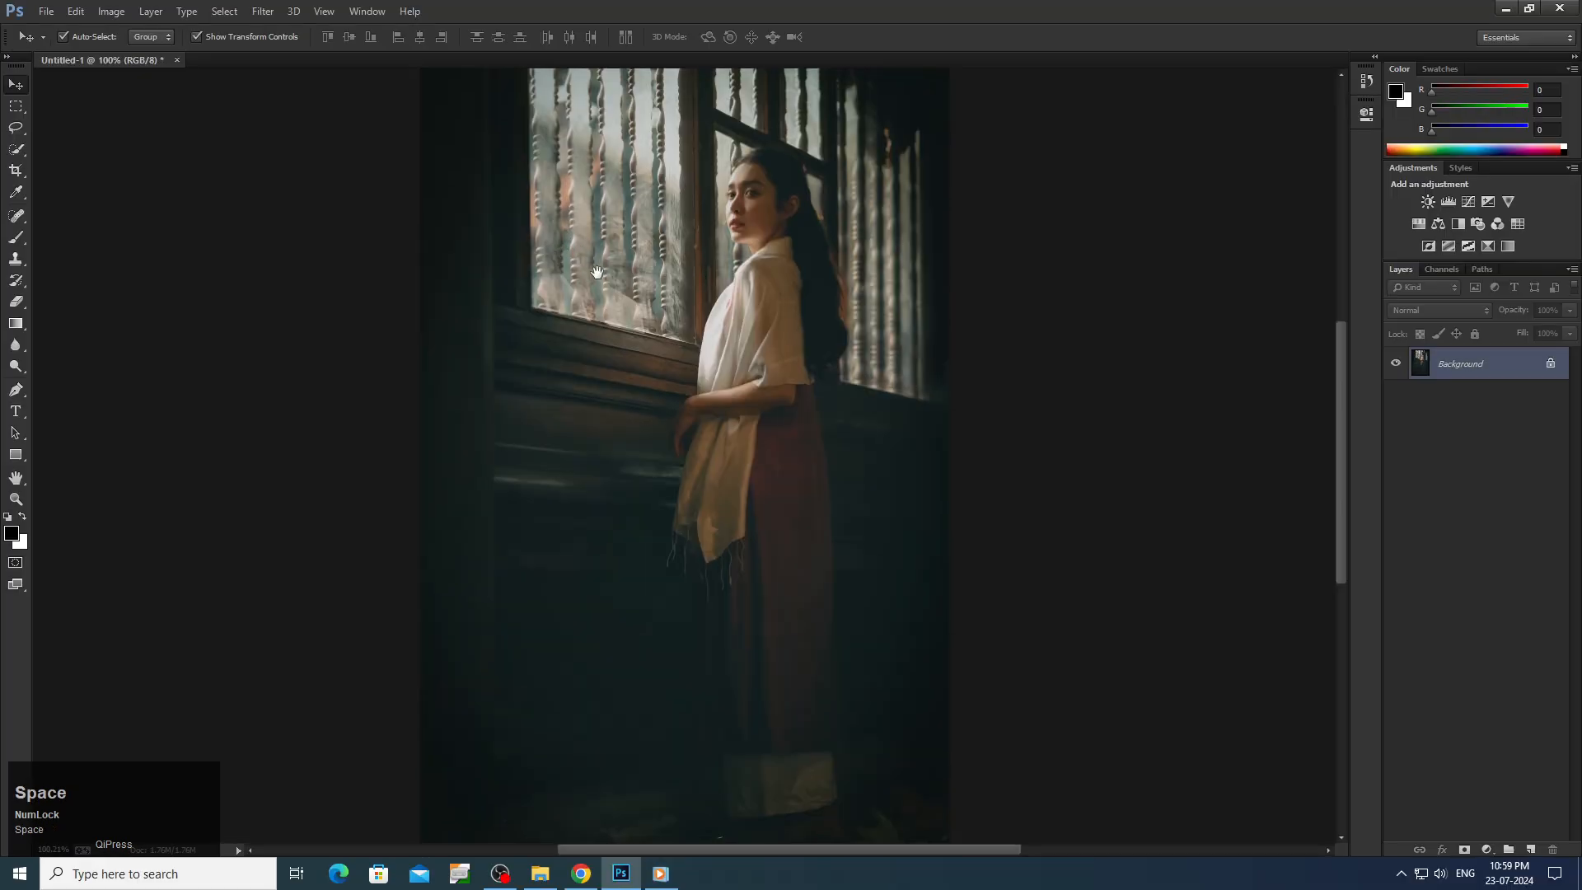
# Step: Duplicate the Background layer and name the copy 01
pyautogui.keyDown('ctrl'); pyautogui.click(769, 229); pyautogui.keyUp('ctrl')
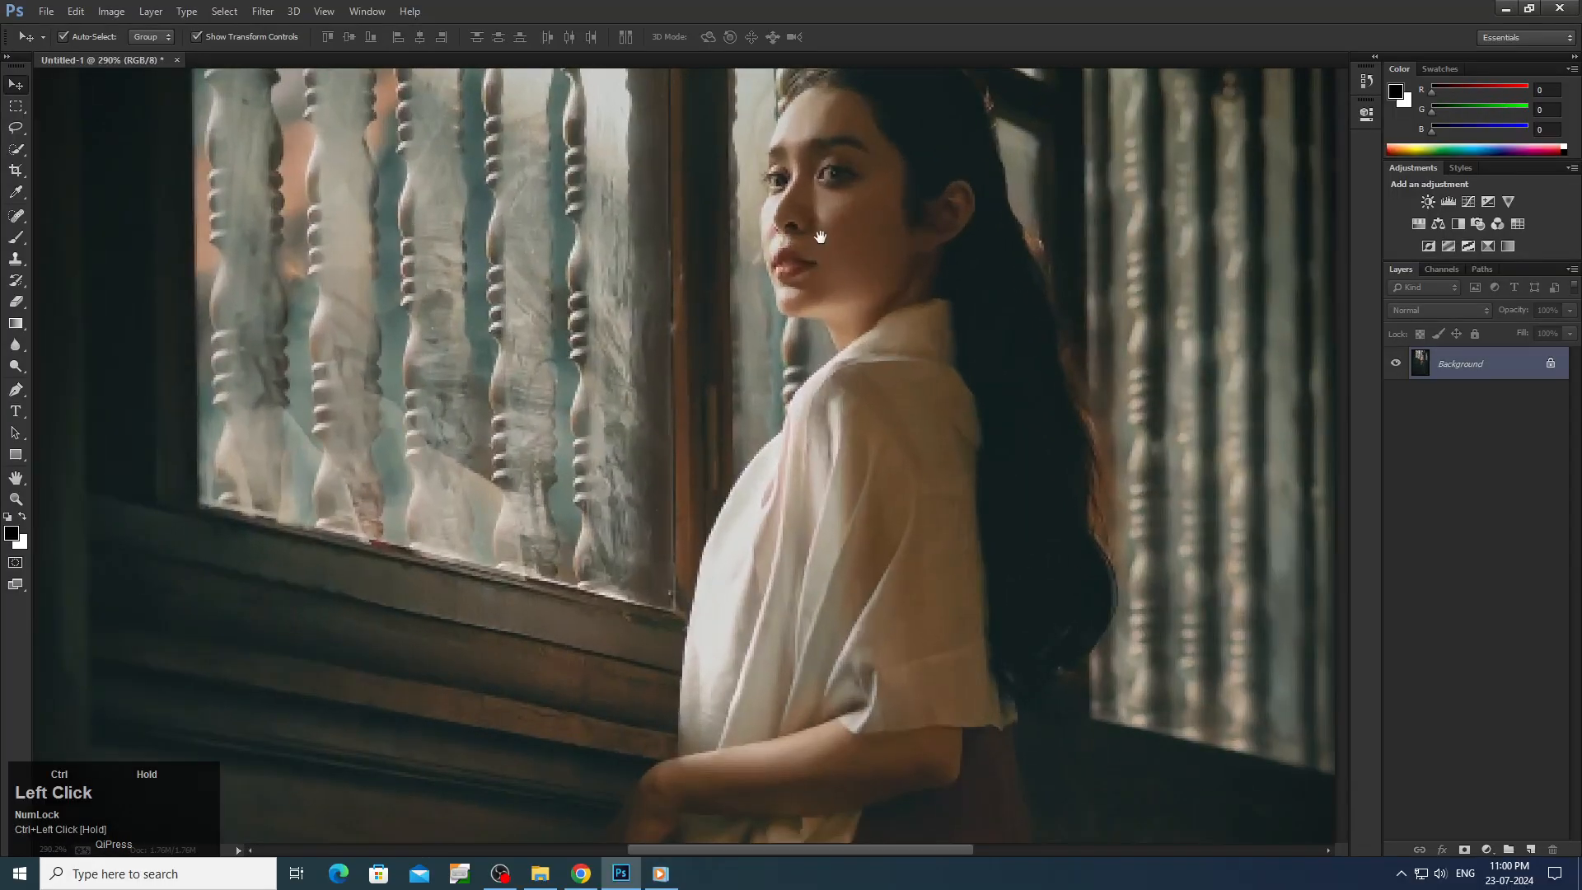
pyautogui.rightClick(809, 227)
pyautogui.click(858, 241)
pyautogui.rightClick(1434, 375)
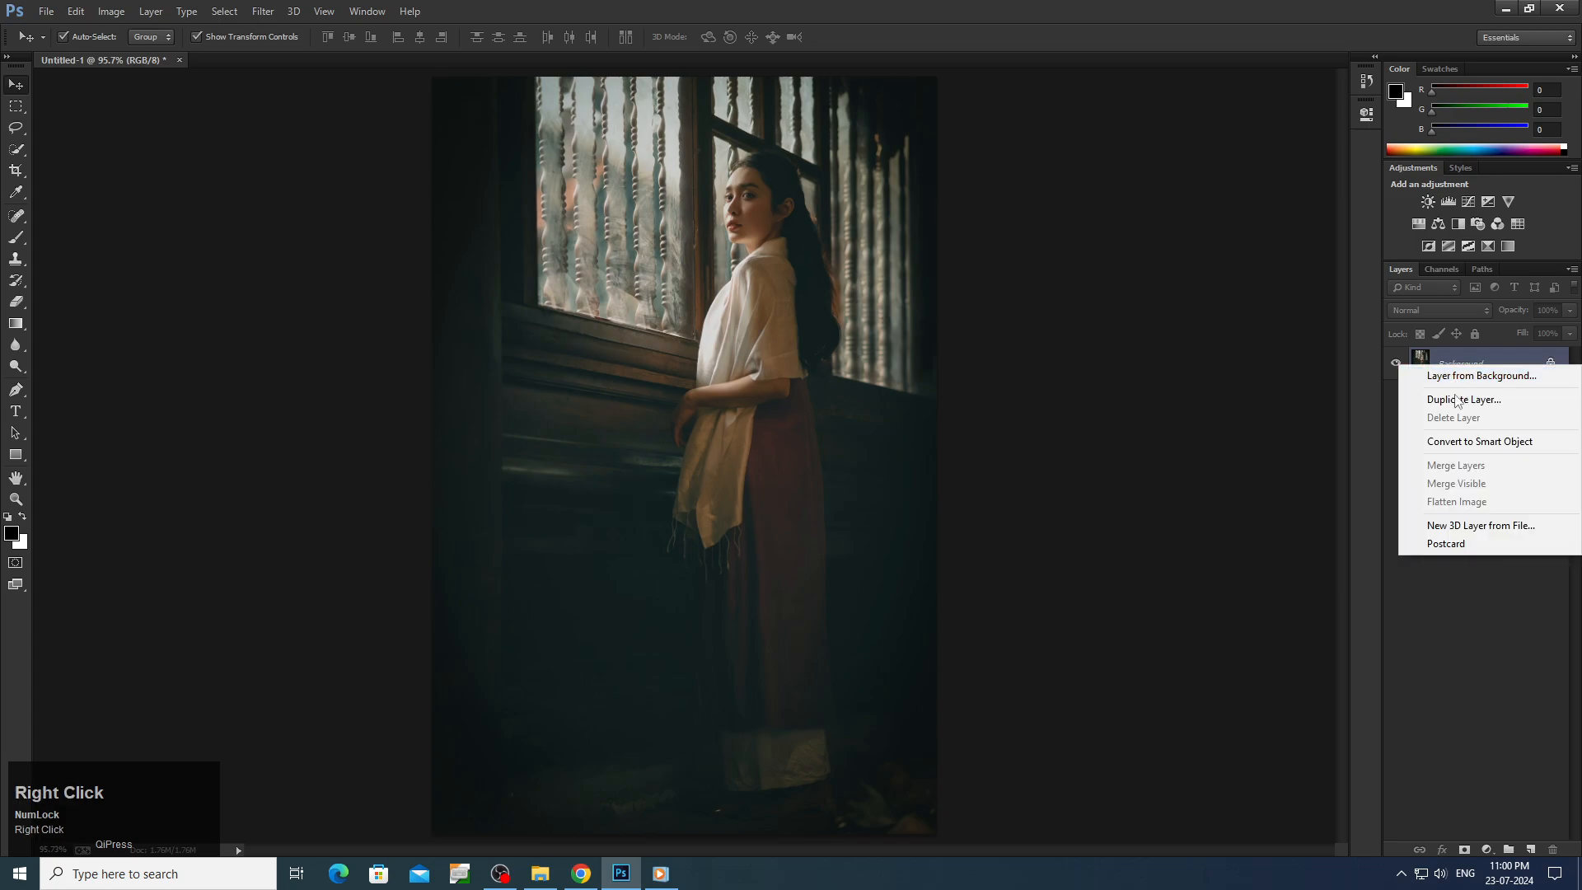
pyautogui.click(1450, 400)
pyautogui.write('01')
pyautogui.press('Return')
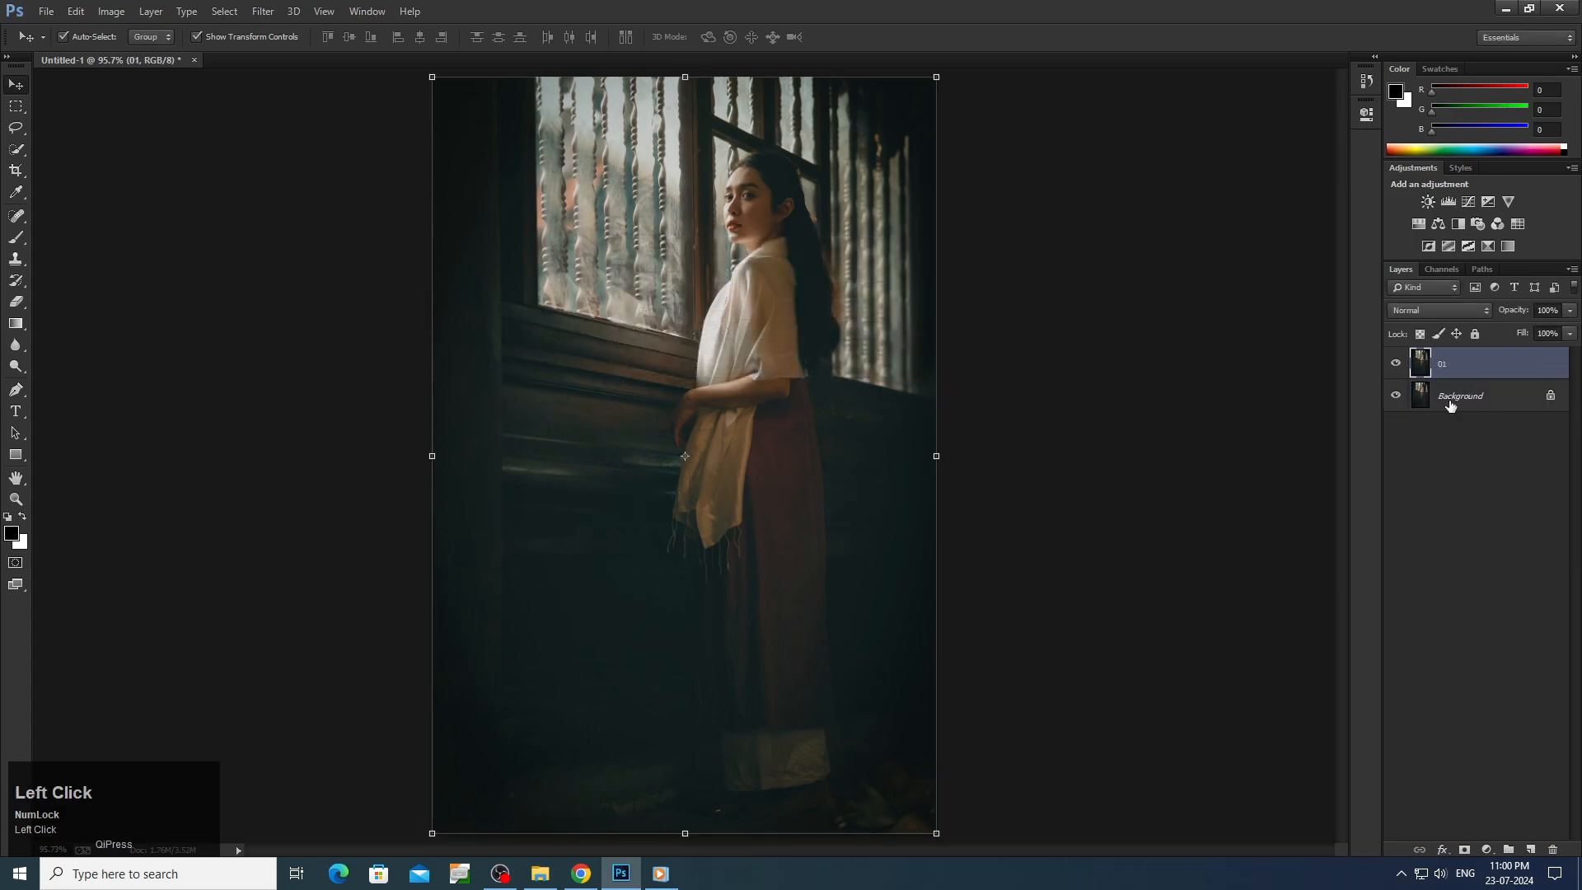
# Step: Apply the Auto Tone correction to layer 01
pyautogui.click(28, 494)
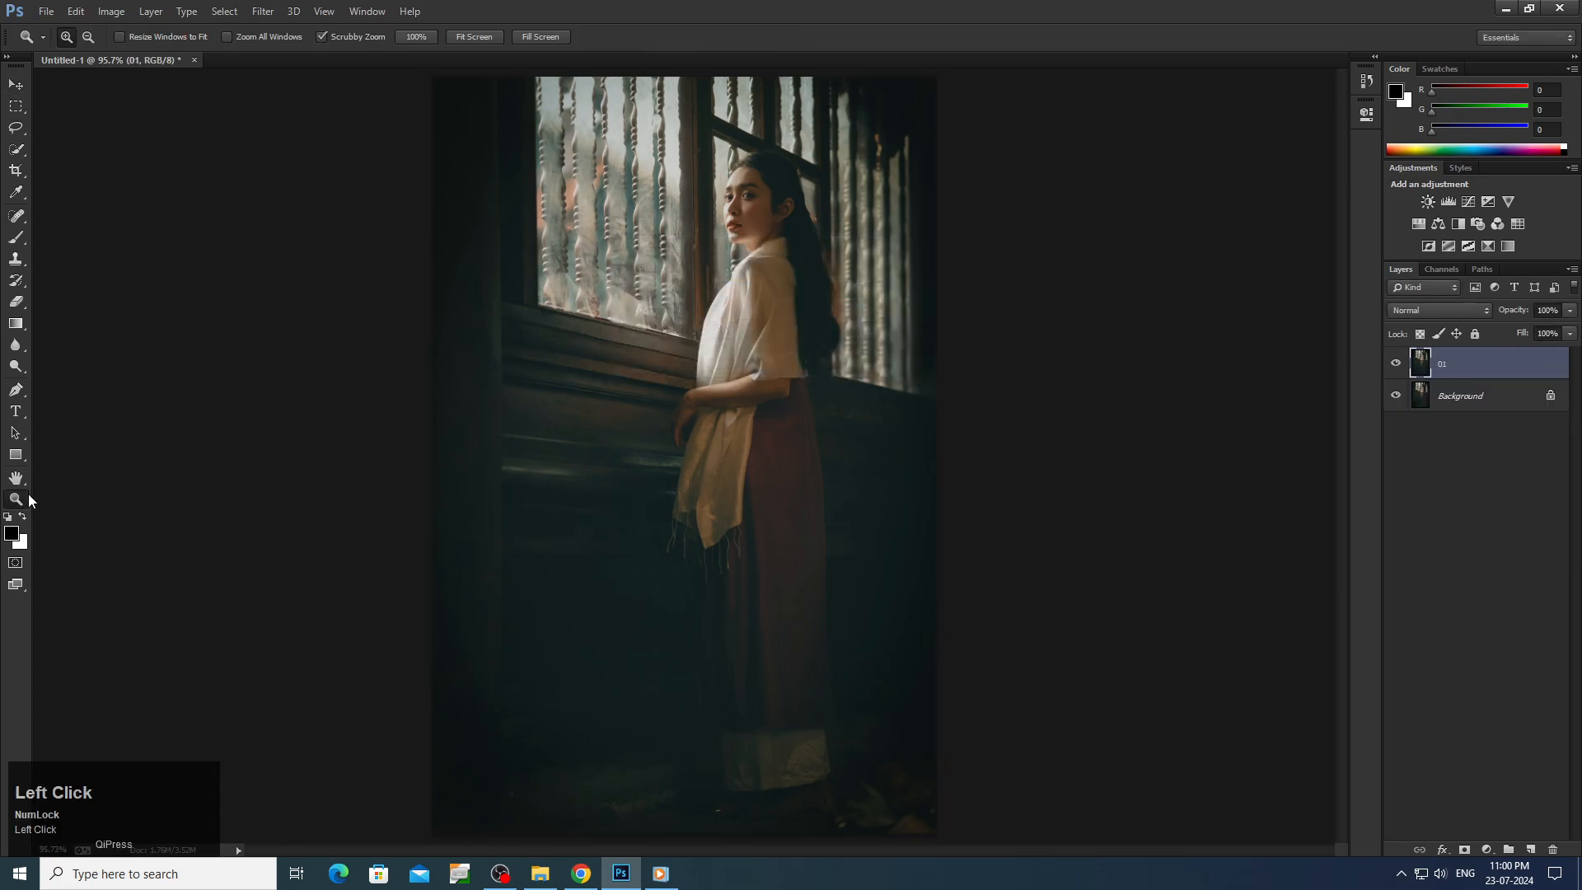
pyautogui.click(804, 213)
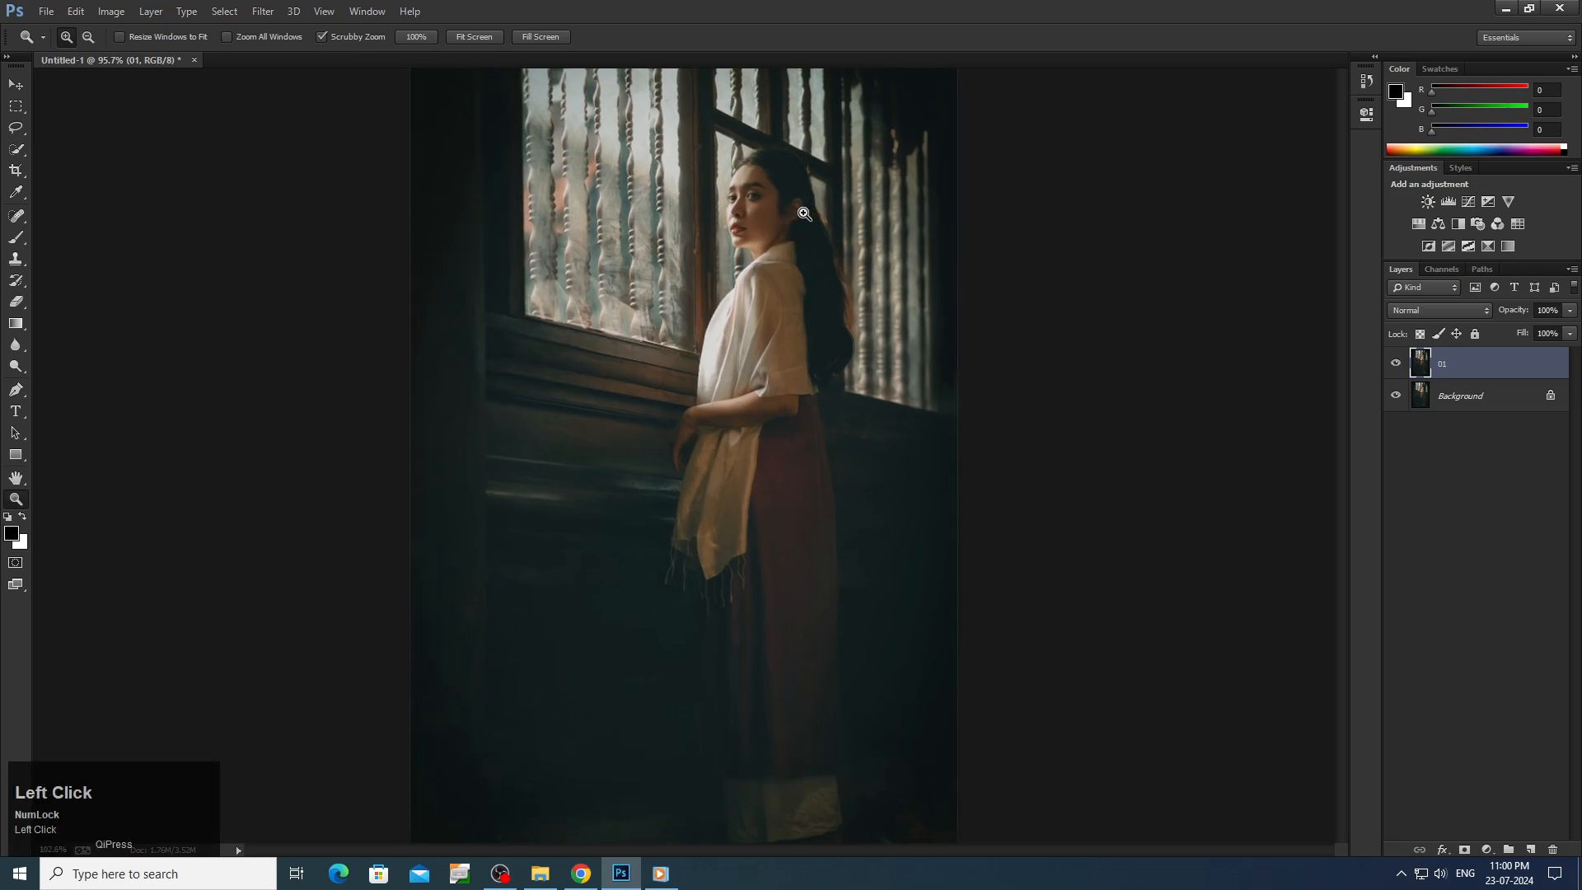
pyautogui.moveTo(804, 213); pyautogui.dragTo(791, 225)
pyautogui.rightClick(791, 225)
pyautogui.click(808, 244)
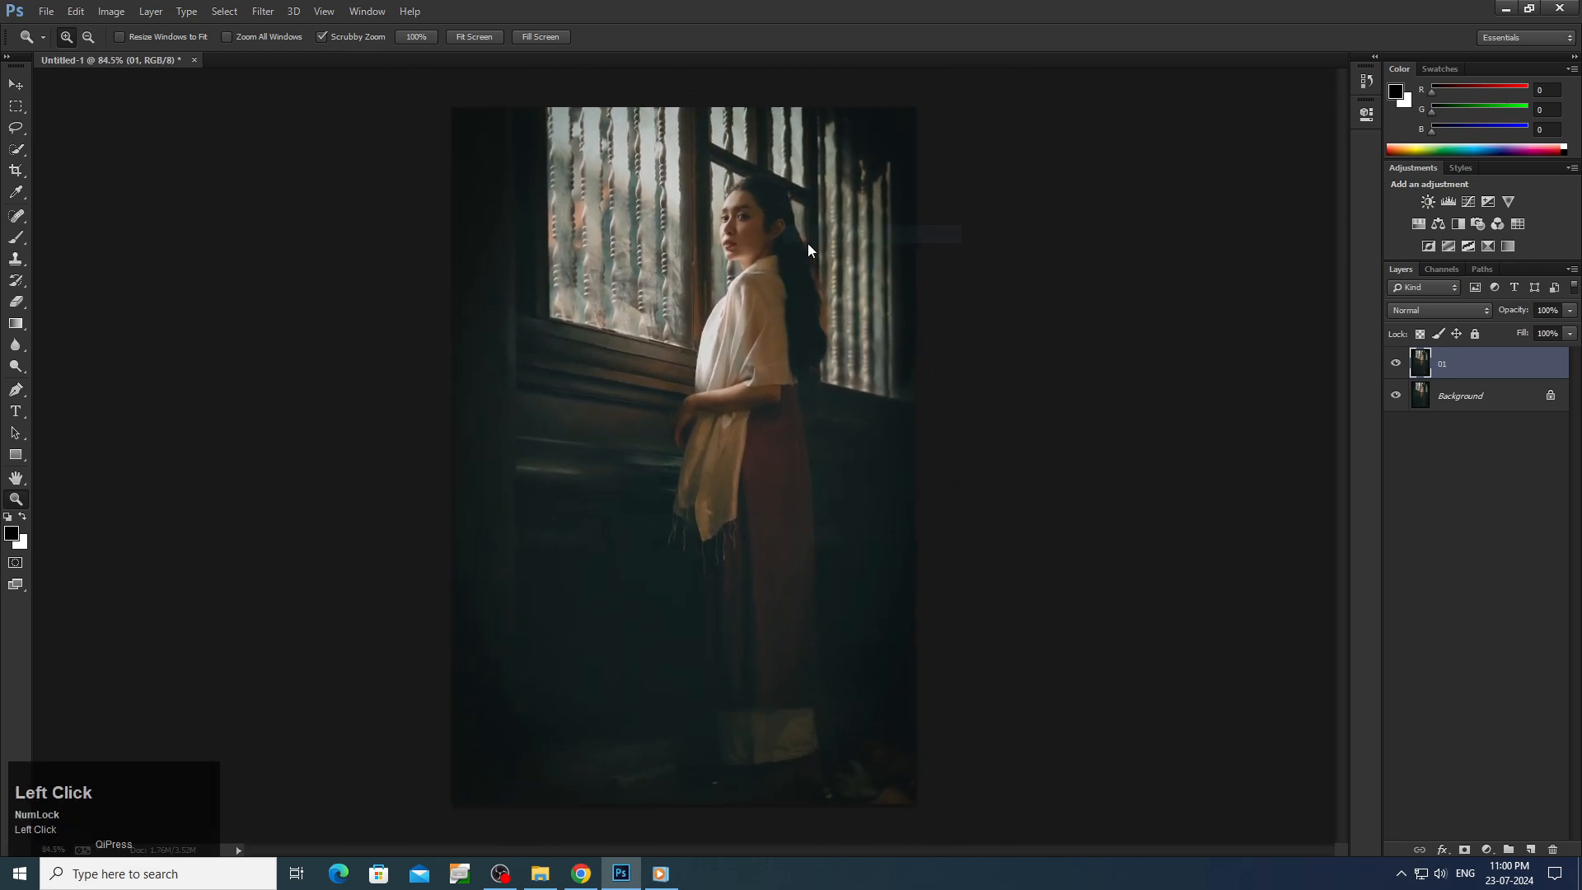
pyautogui.click(112, 11)
pyautogui.click(18, 84)
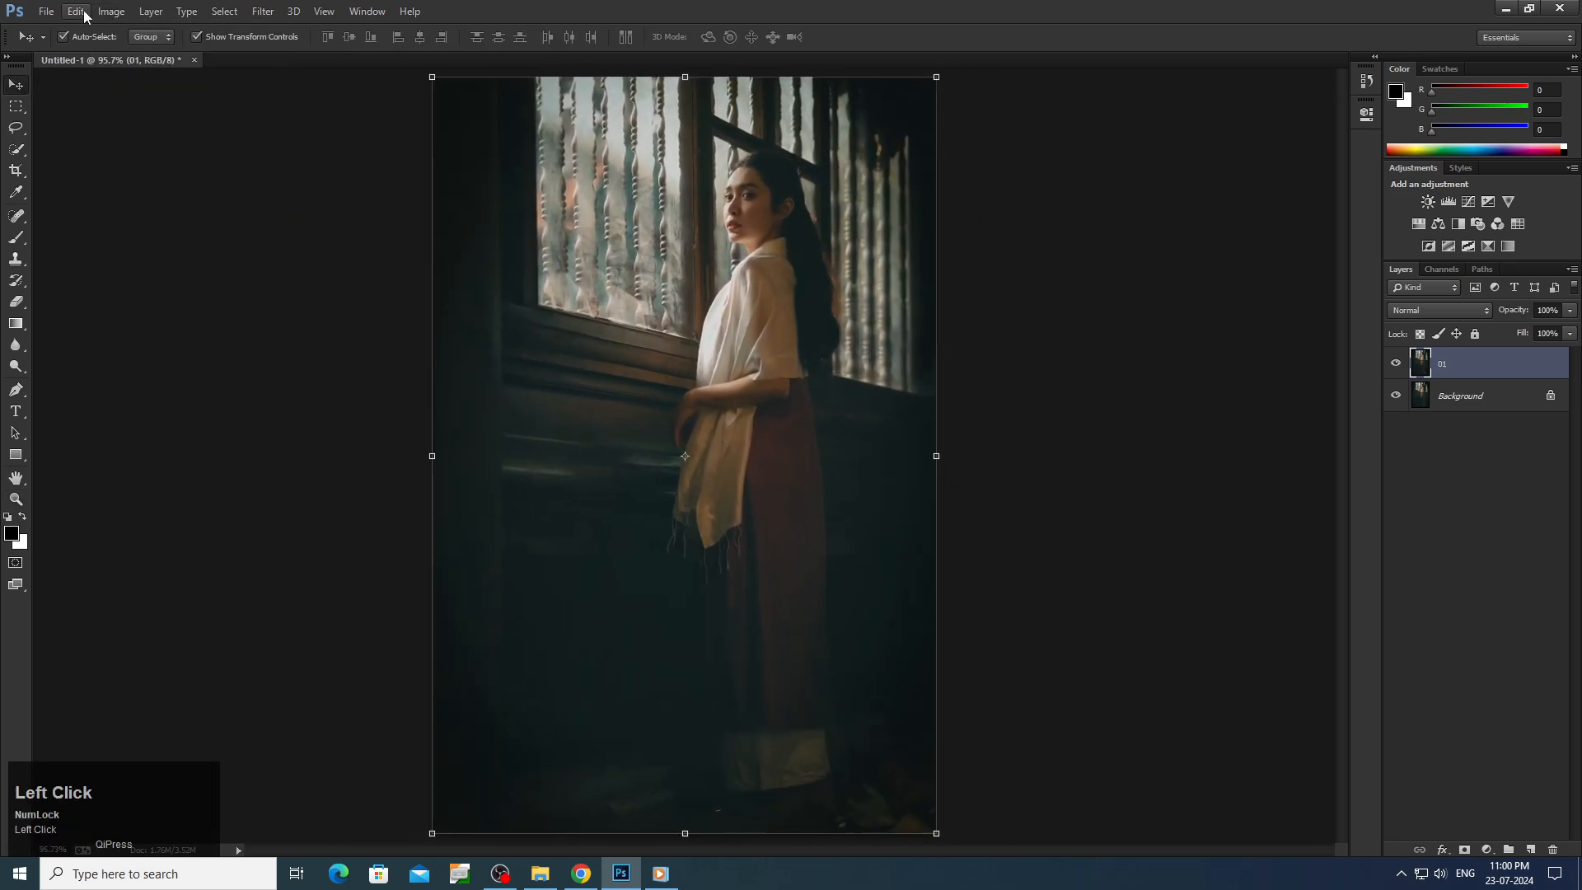
pyautogui.click(111, 10)
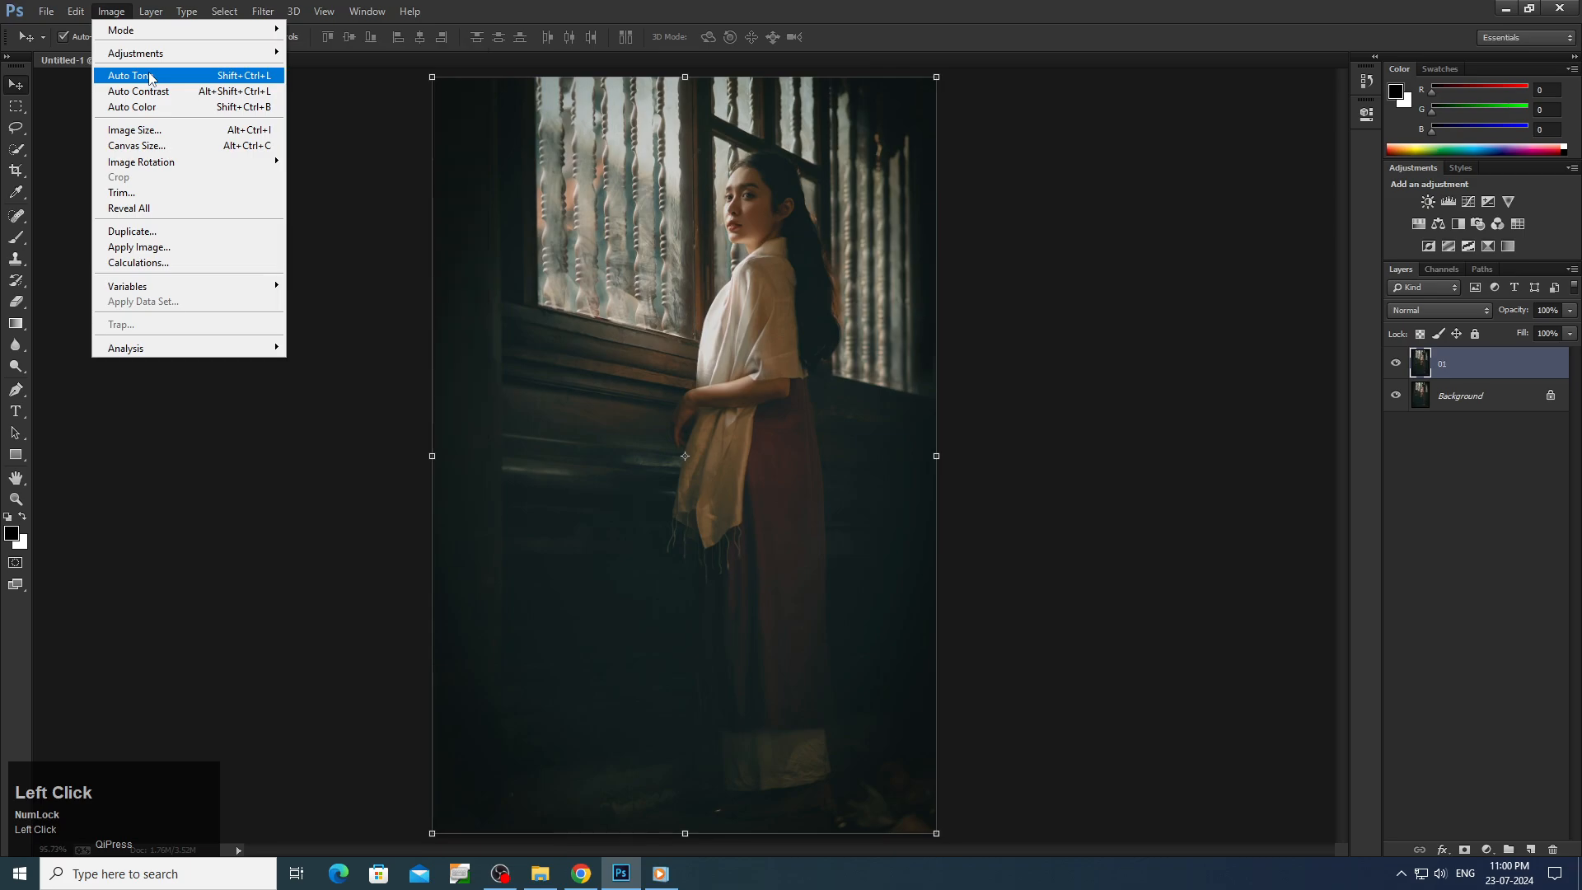
pyautogui.click(132, 75)
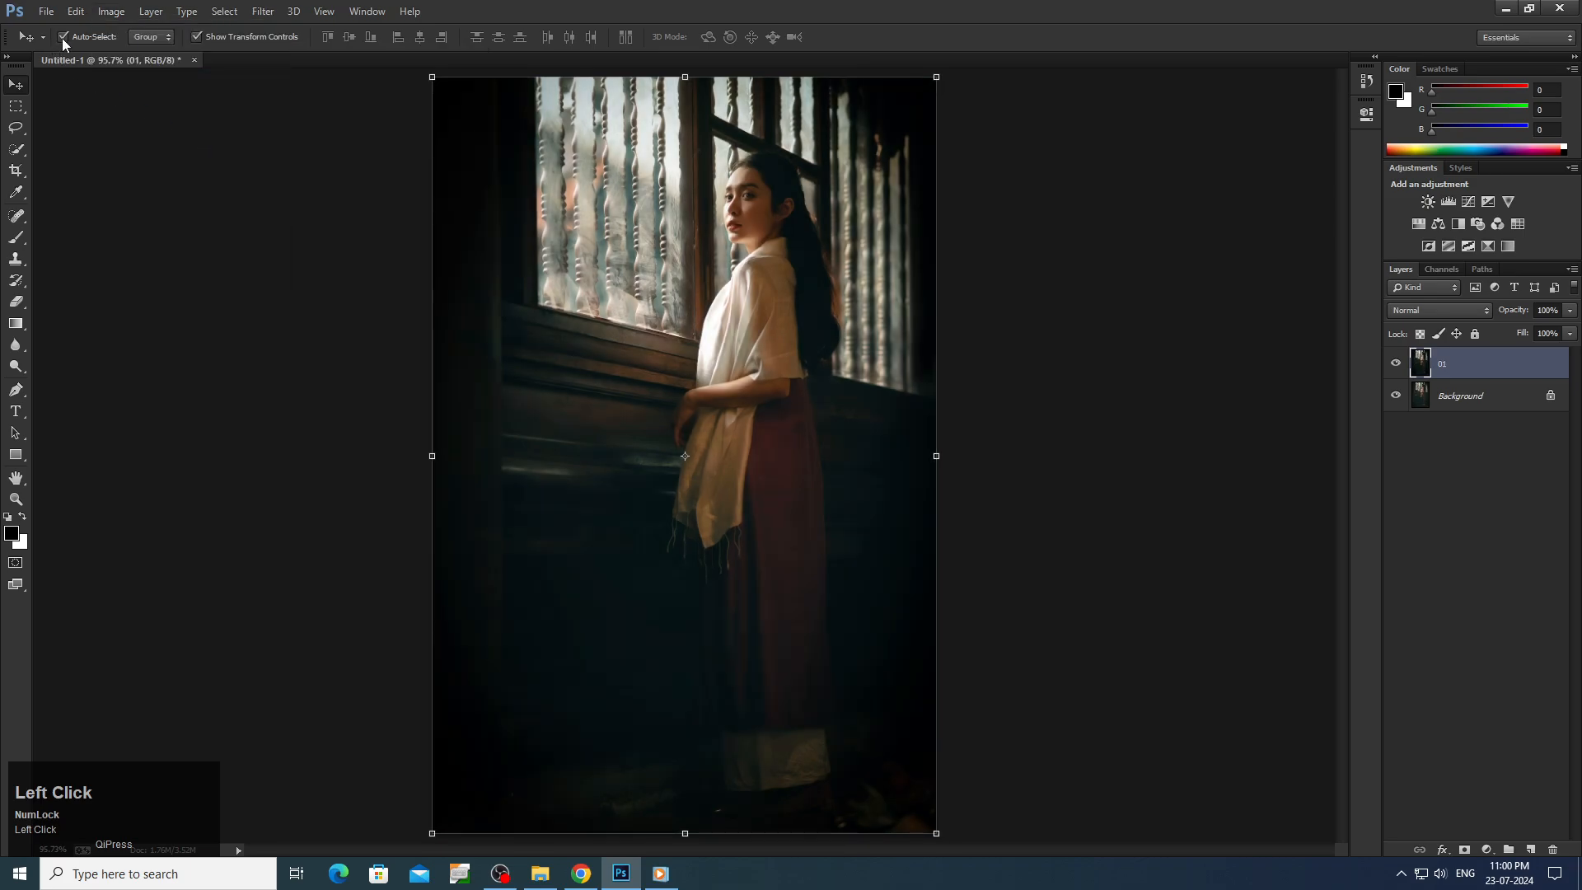
# Step: Apply the Auto Contrast and Auto Color corrections to layer 01
pyautogui.click(112, 10)
pyautogui.click(165, 91)
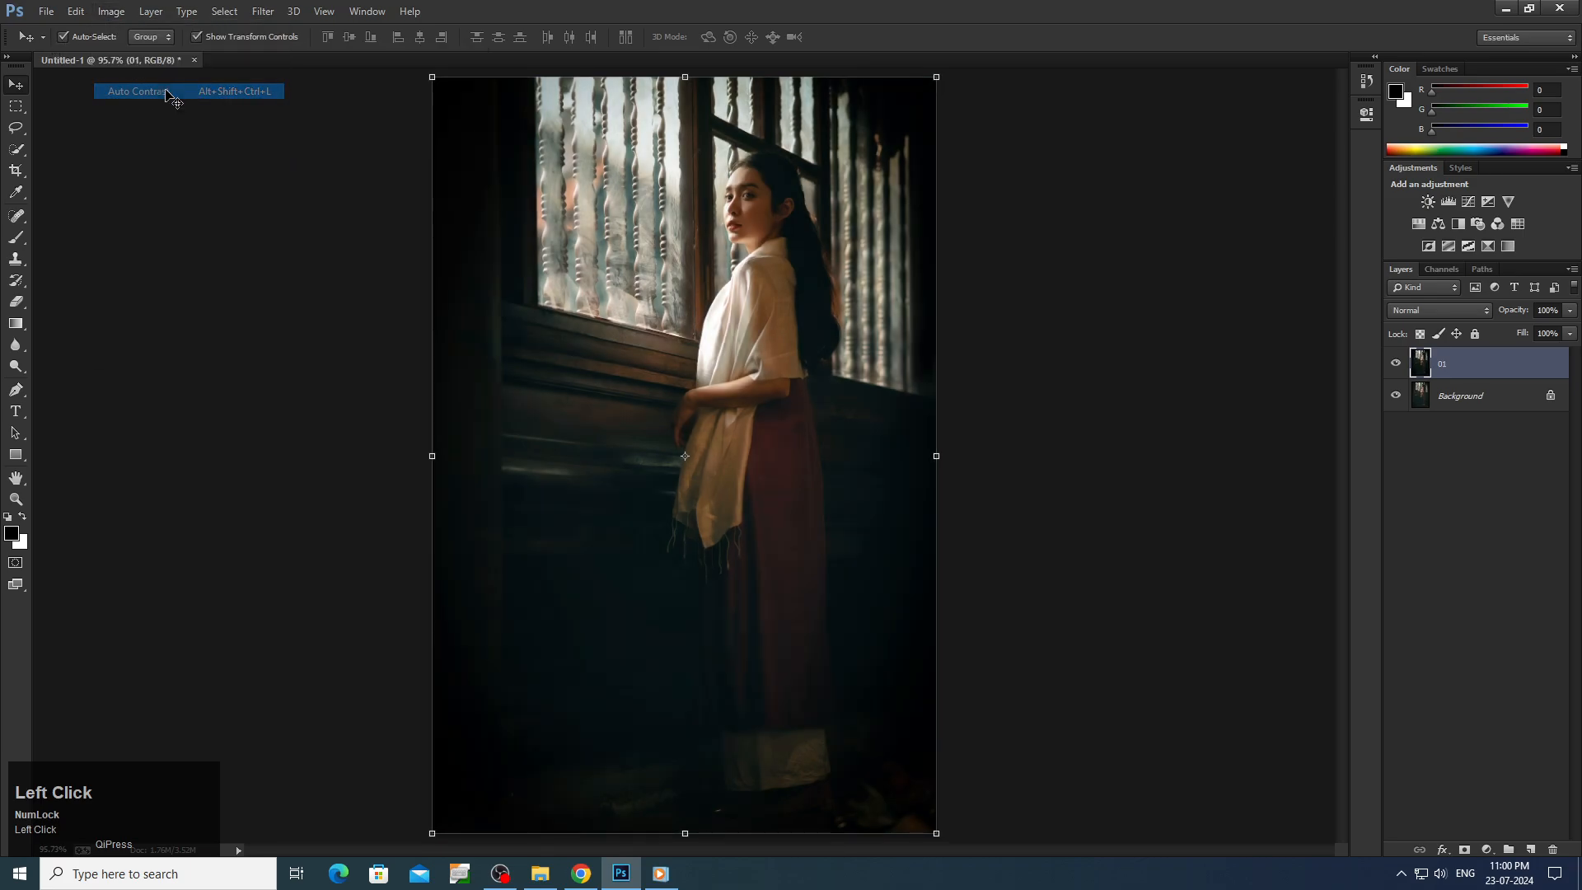
pyautogui.click(151, 11)
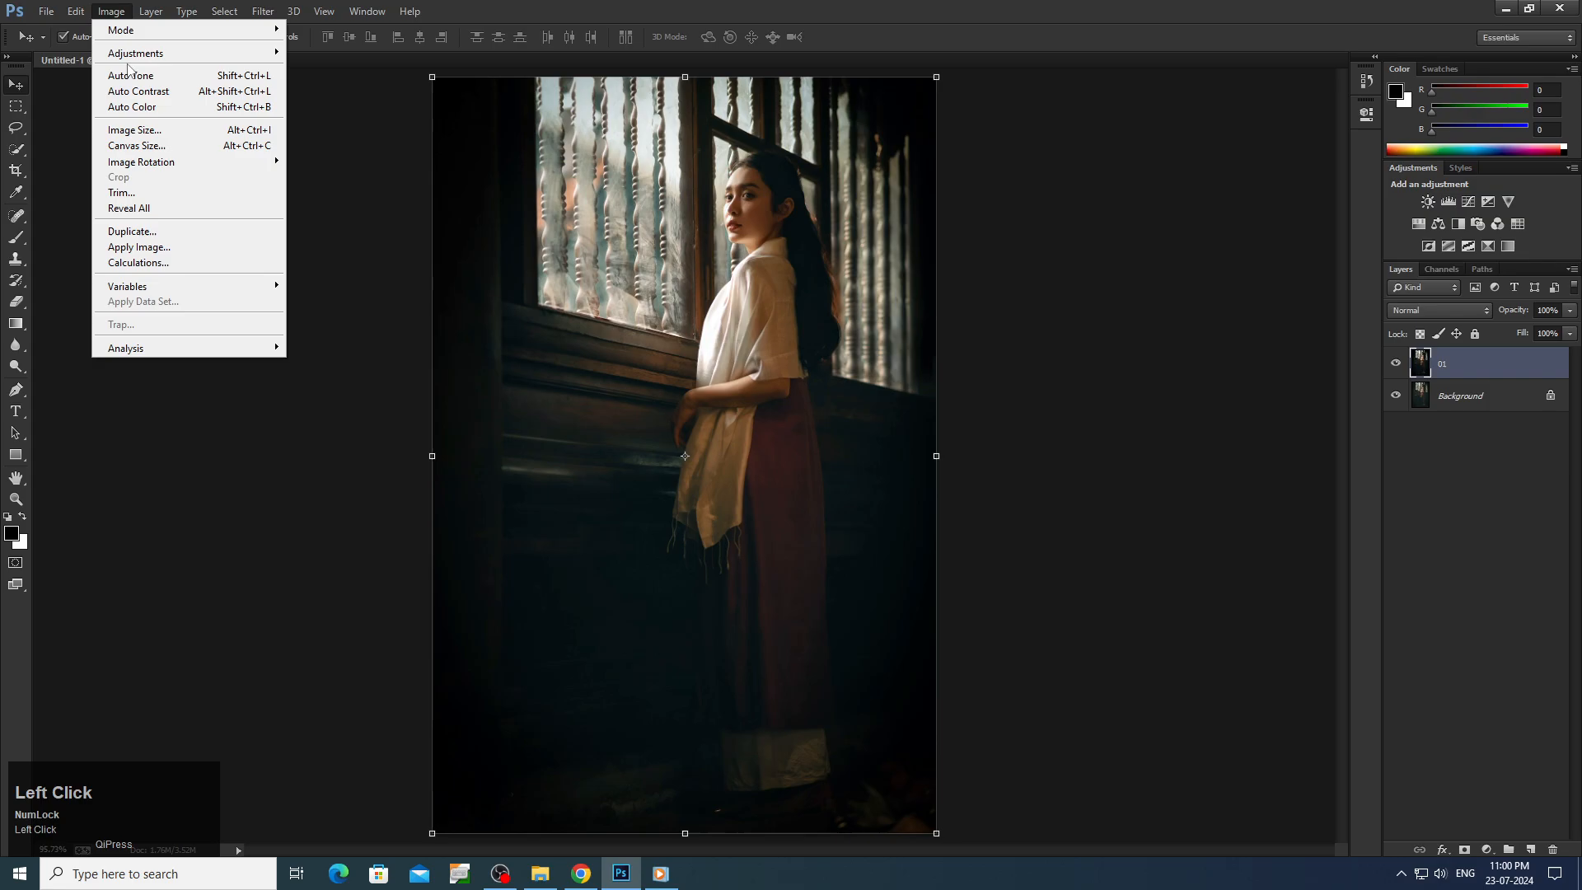
pyautogui.click(145, 108)
# Step: Start fading the Auto Color correction, trying blend modes such as Multiply, Normal and Linear Burn at 41% and 26% opacity
pyautogui.click(75, 11)
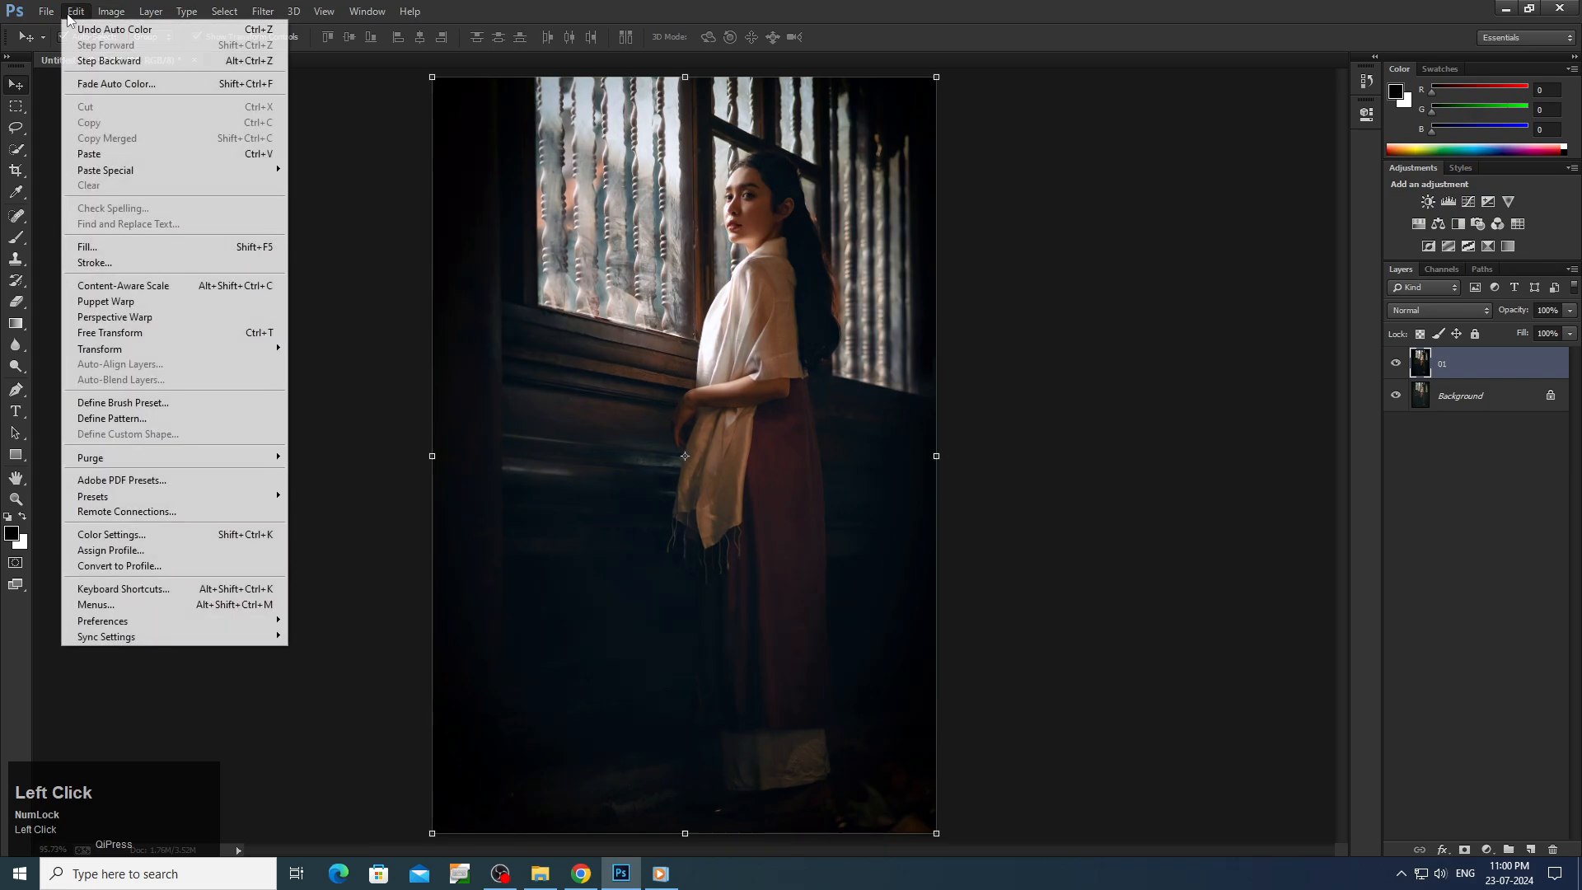
pyautogui.click(99, 77)
pyautogui.moveTo(725, 262); pyautogui.dragTo(1007, 280)
pyautogui.click(1021, 303)
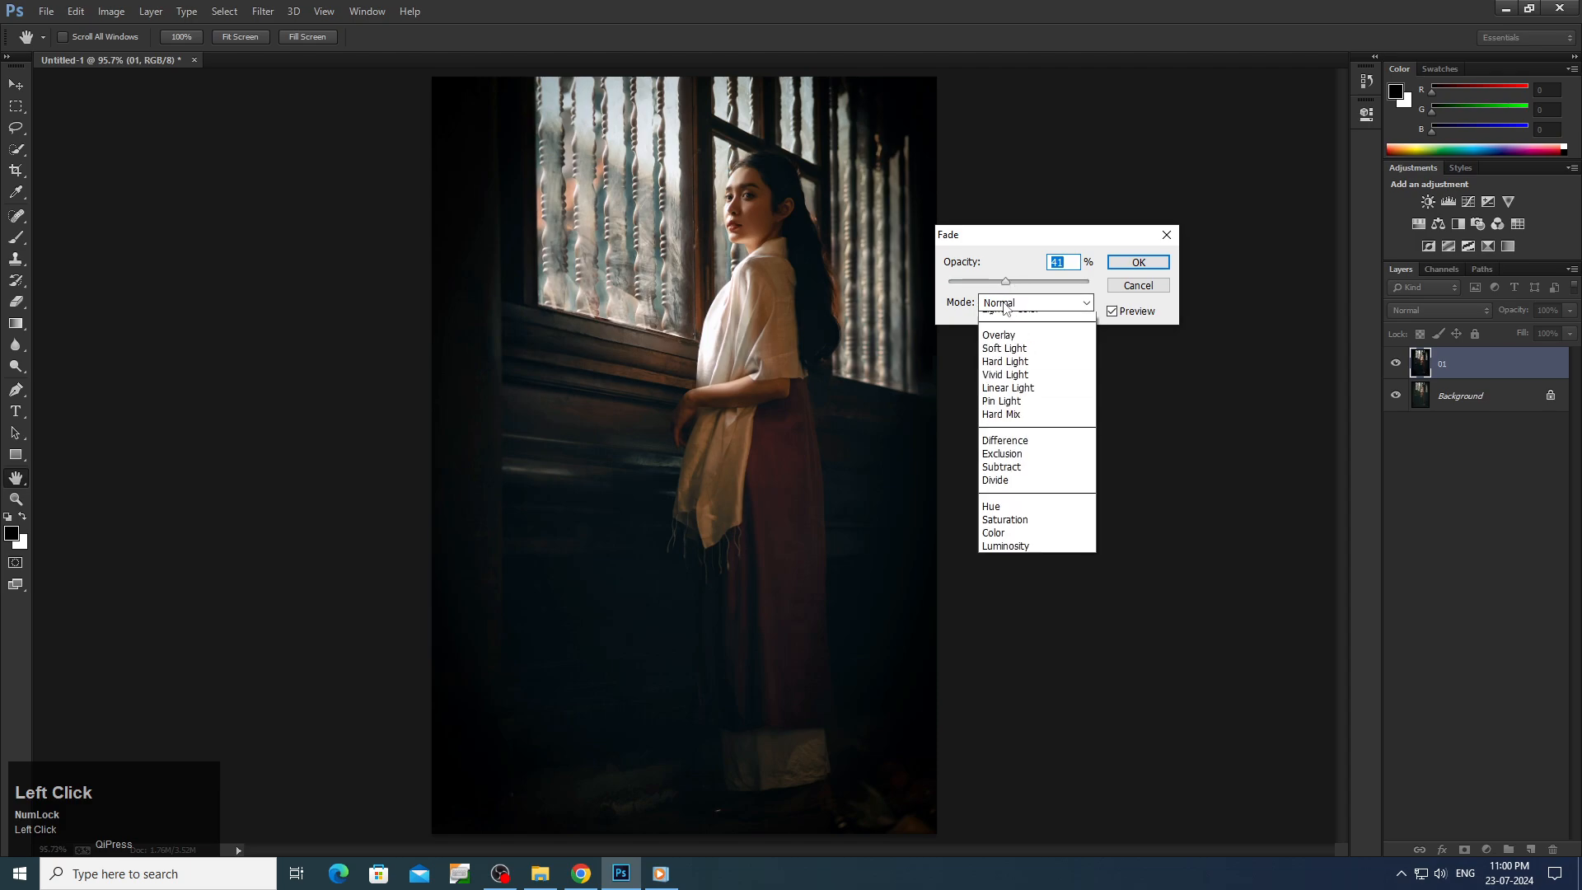
pyautogui.click(1022, 372)
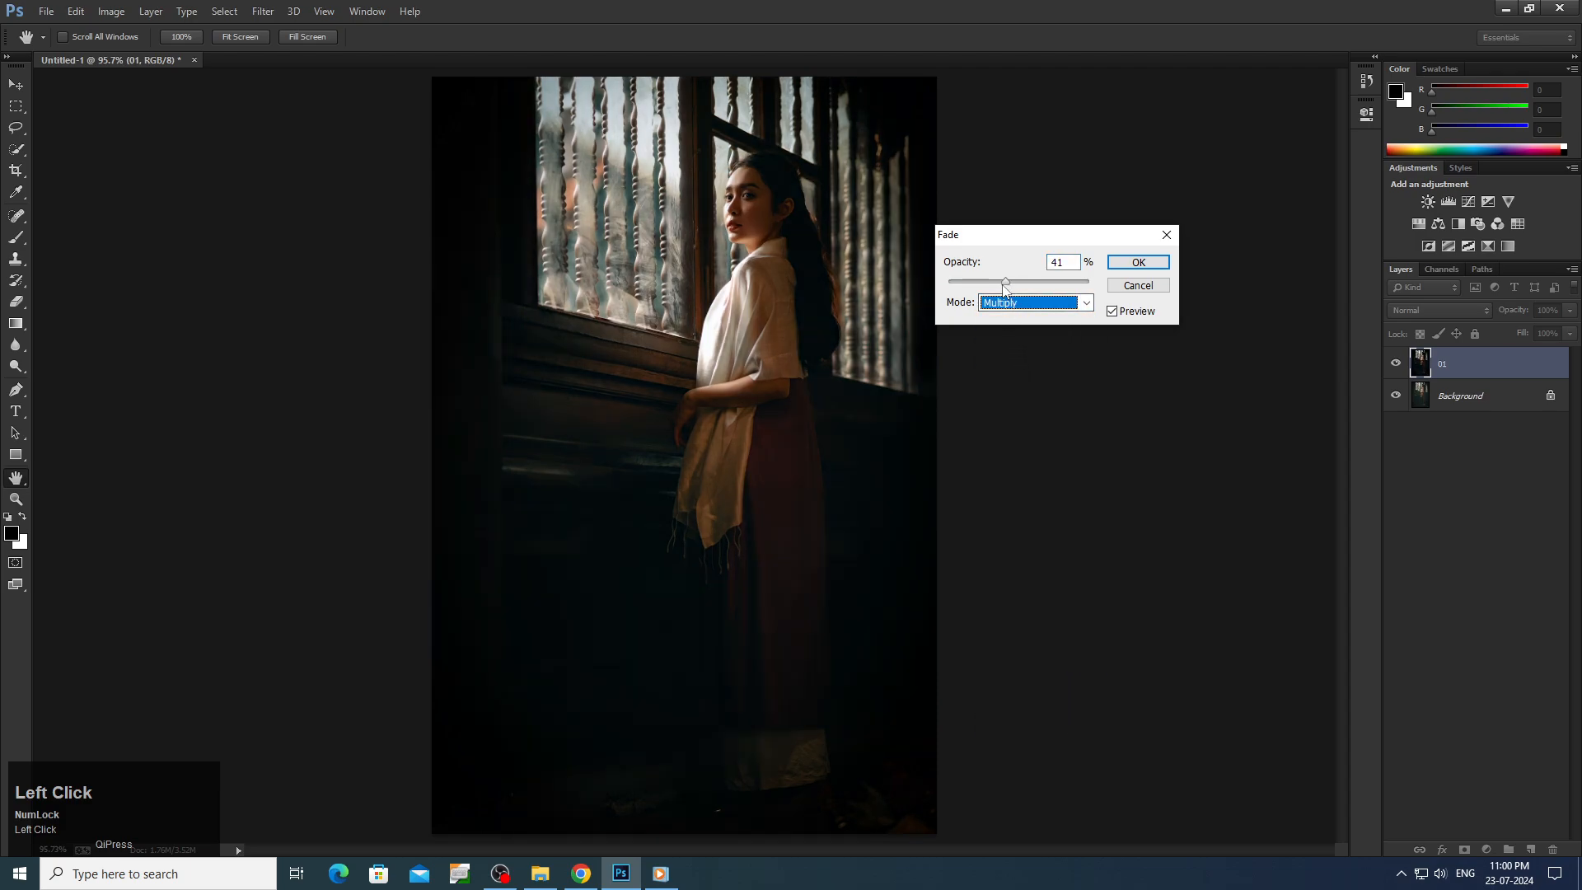
pyautogui.click(1022, 303)
pyautogui.click(1022, 361)
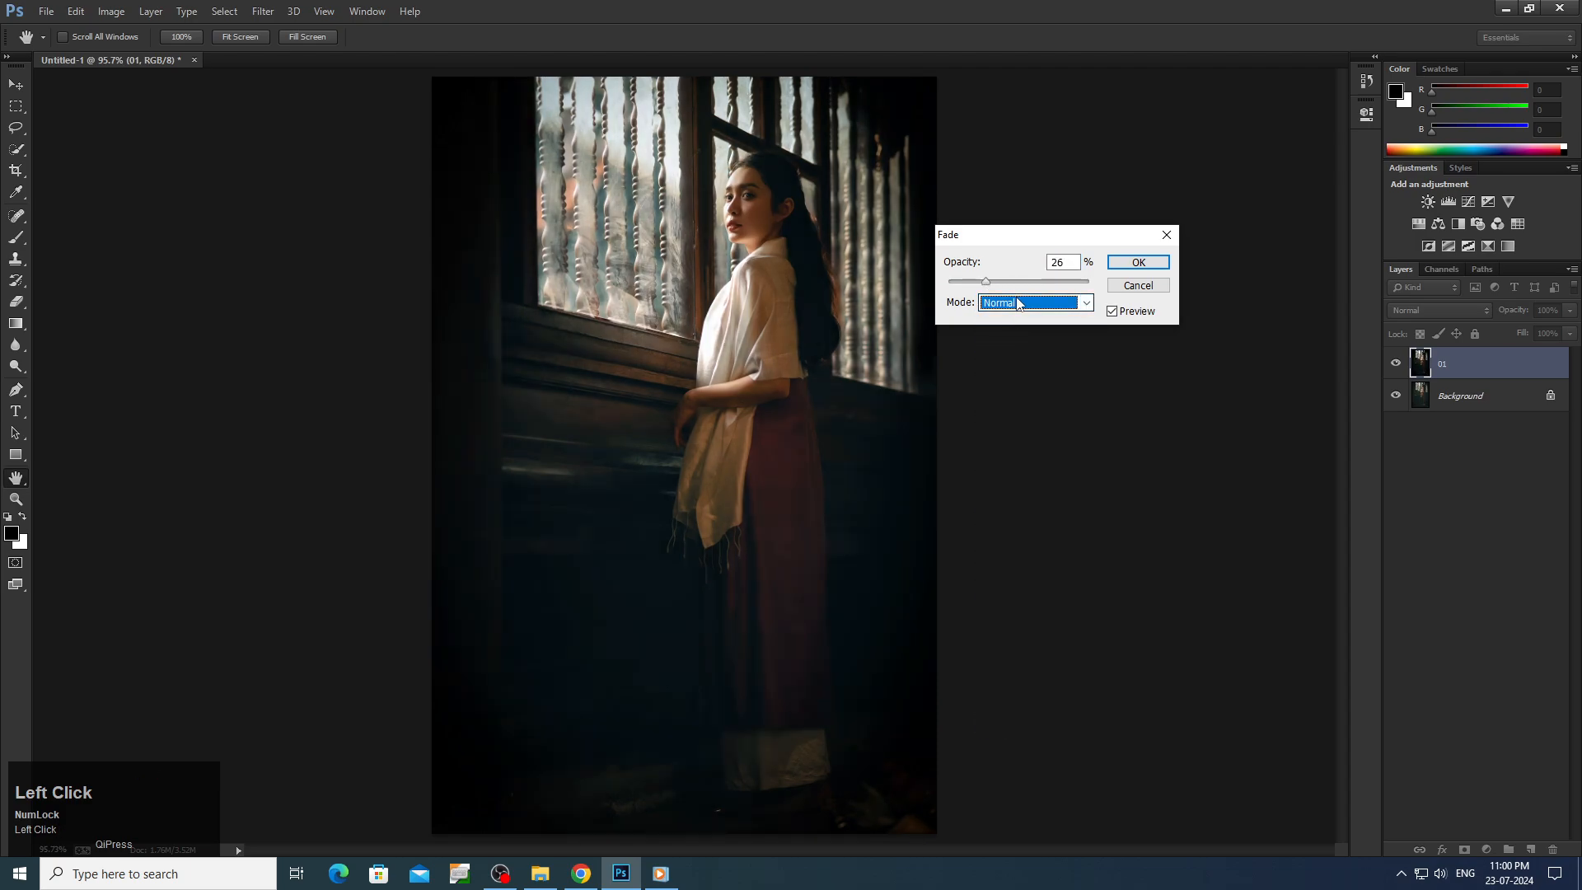
pyautogui.scroll(-2, 1018, 303)
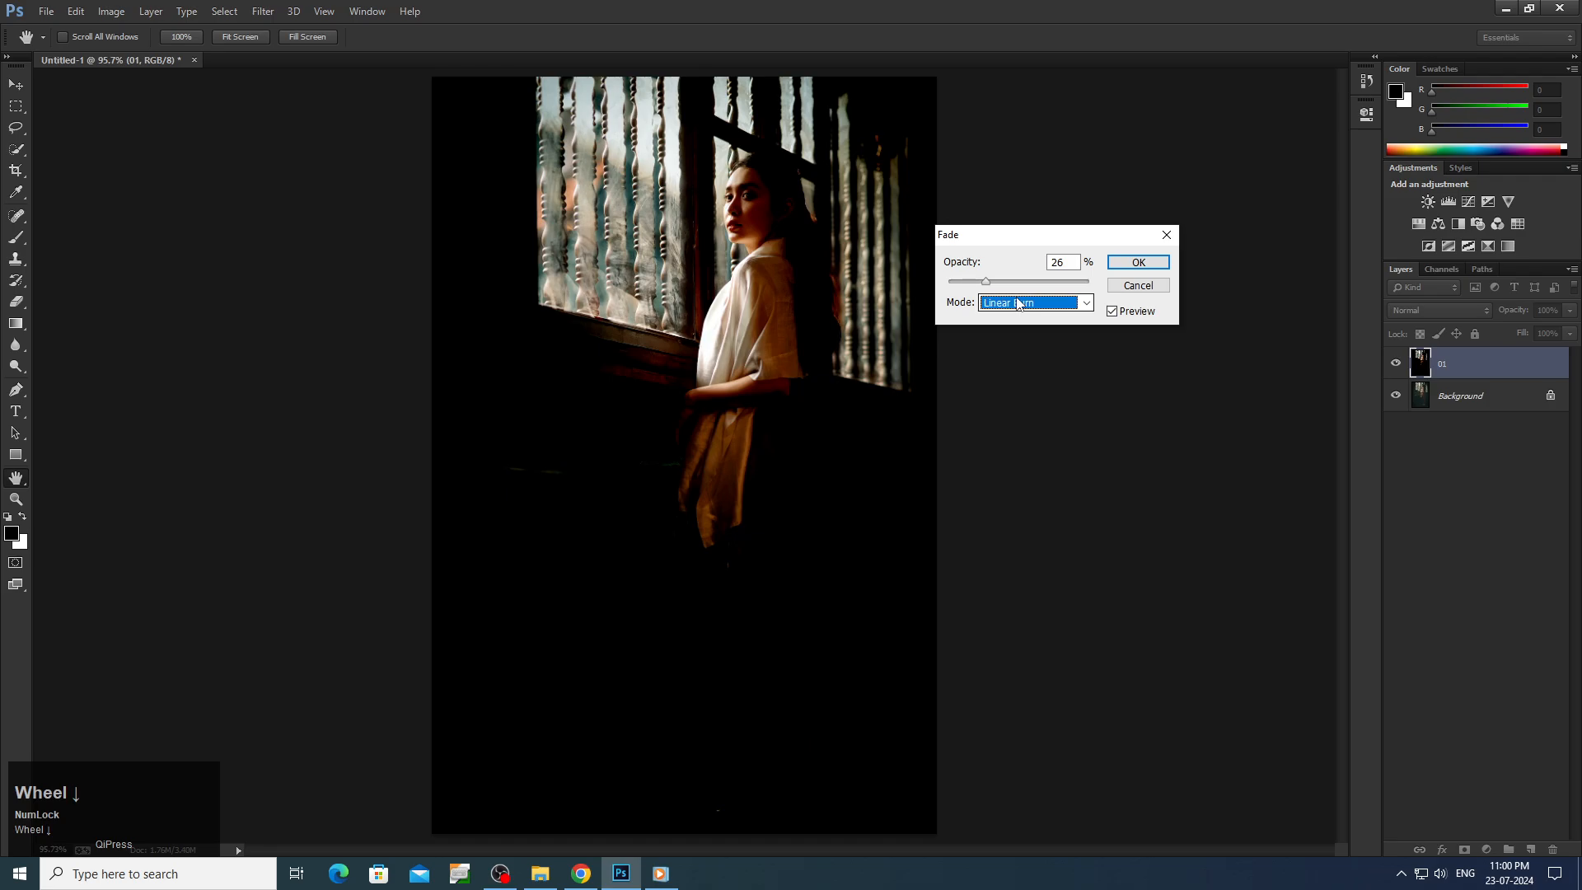
pyautogui.scroll(-2, 1018, 303)
pyautogui.scroll(1, 1018, 303)
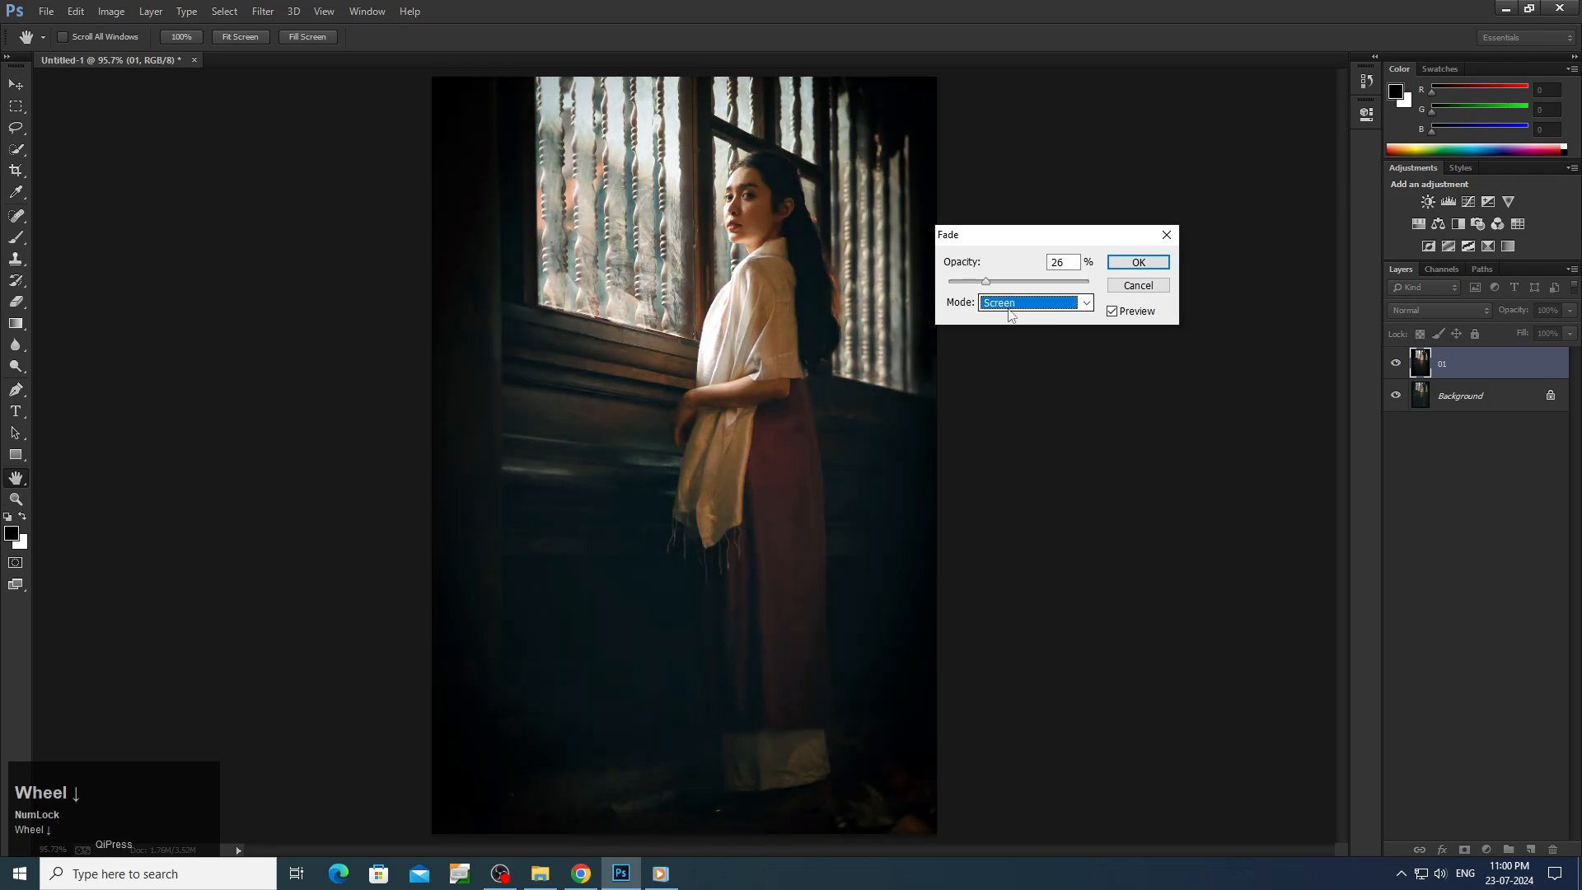
# Step: Fade the Auto Color correction in Screen mode at 51% opacity
pyautogui.click(1018, 304)
pyautogui.click(1005, 413)
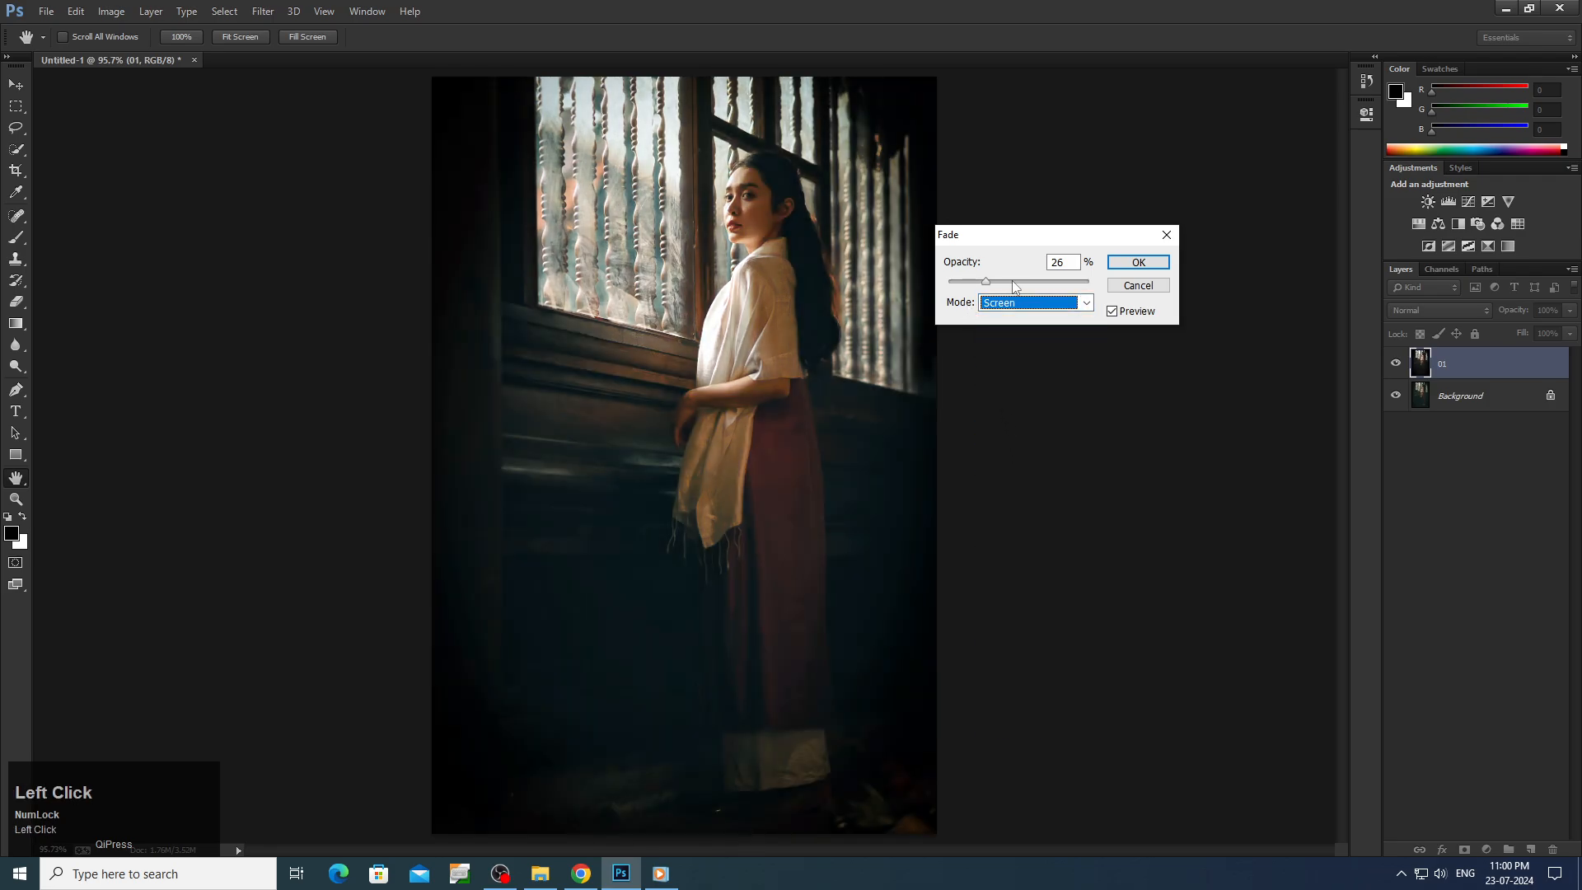
pyautogui.moveTo(1015, 286)
pyautogui.mouseDown()
pyautogui.moveTo(1051, 284)
pyautogui.moveTo(1021, 289)
pyautogui.mouseUp()
pyautogui.click(1090, 280)
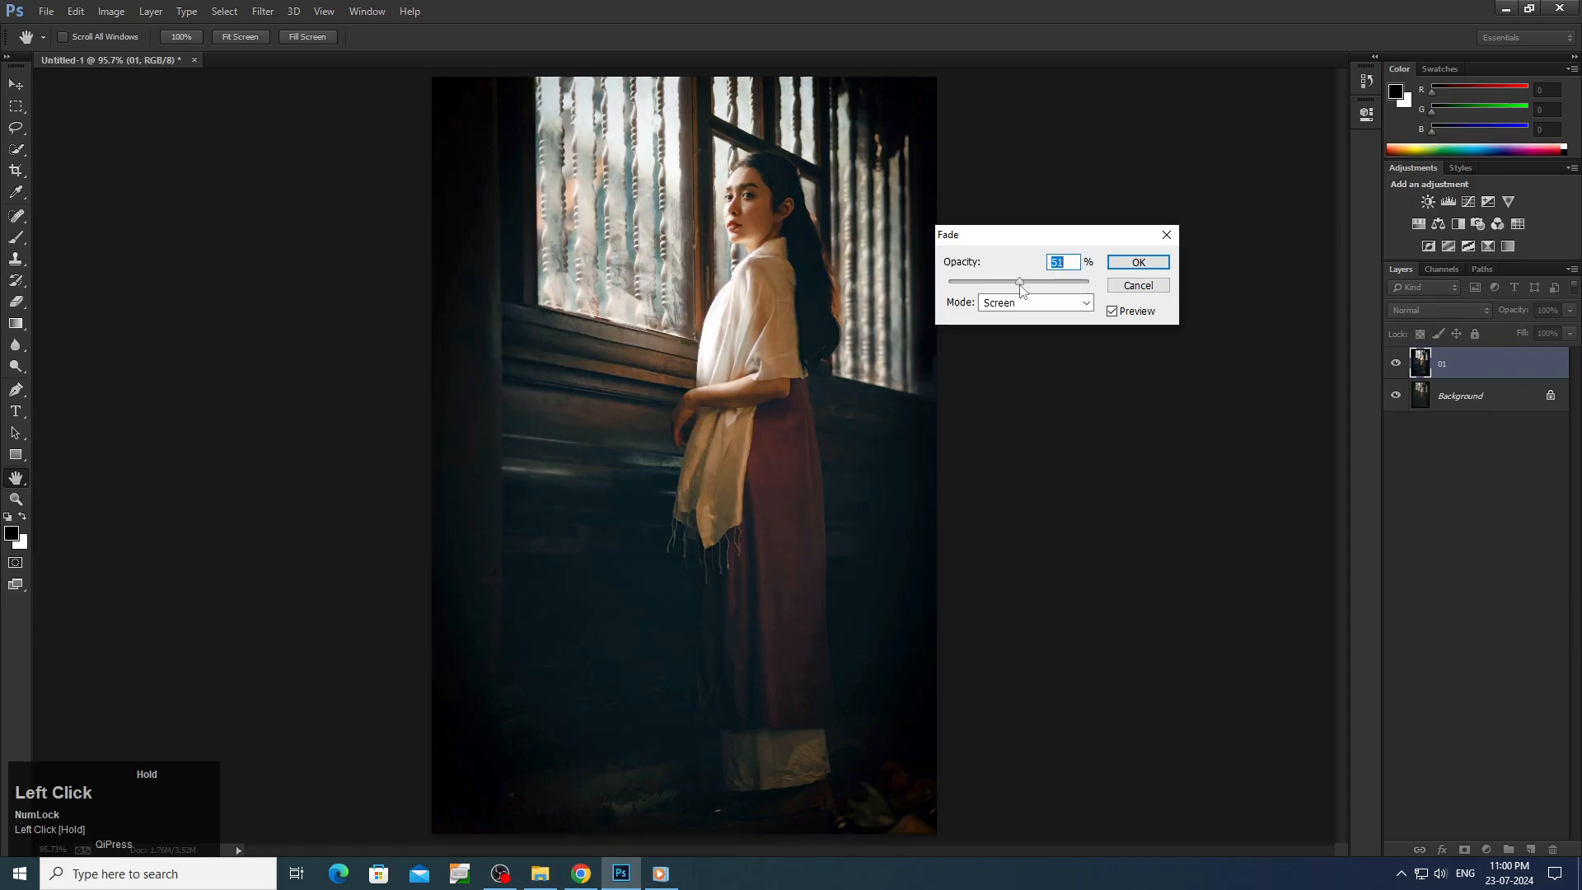
pyautogui.click(1138, 262)
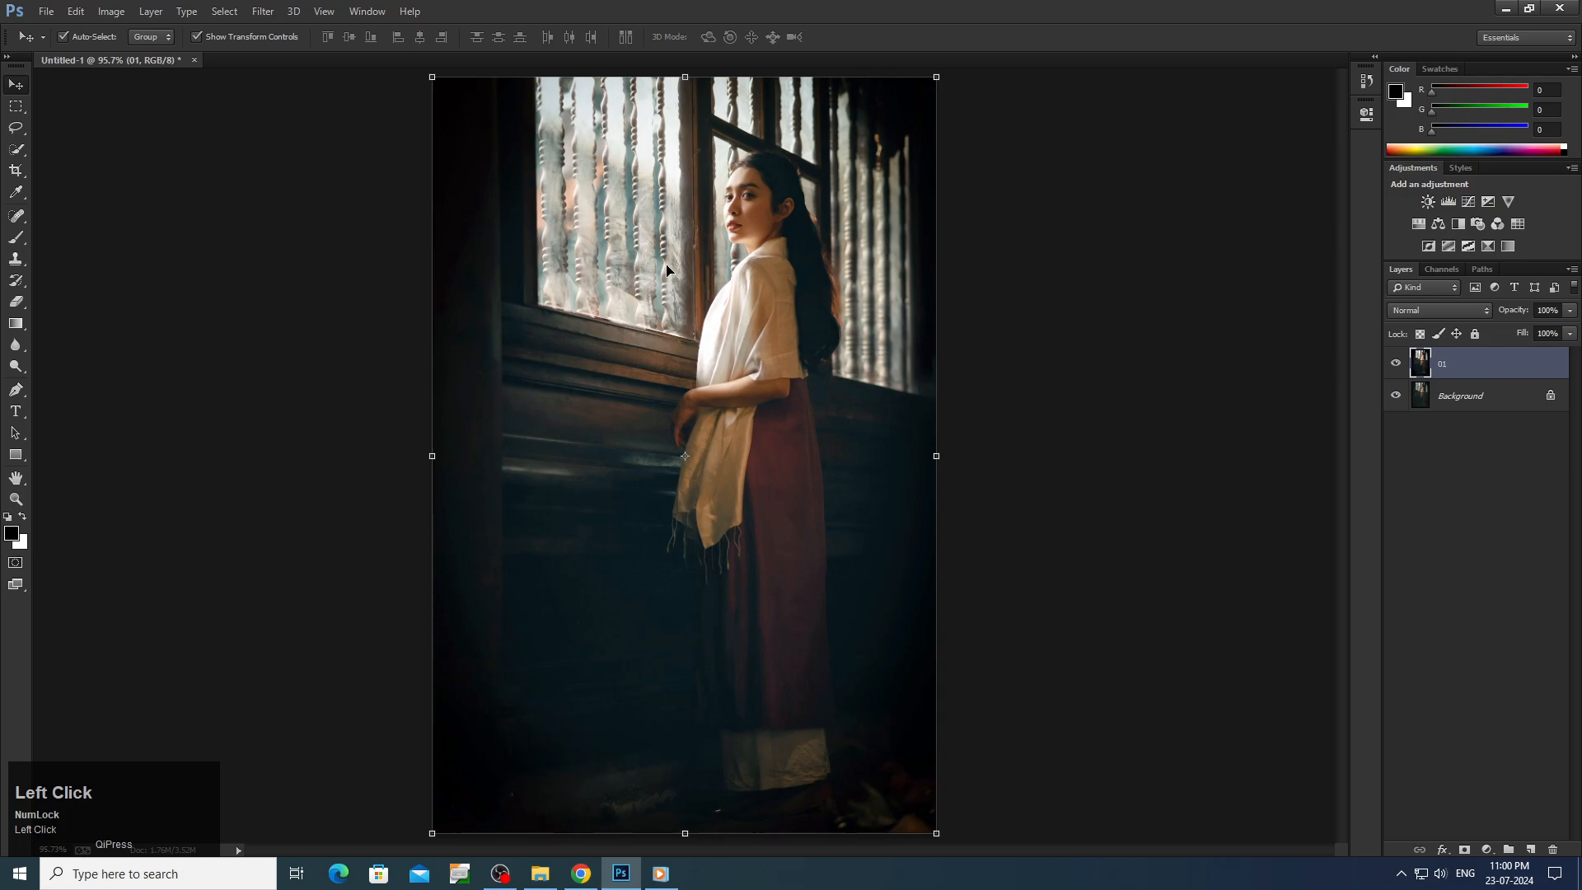
# Step: Compare the picture before and after the corrections by hiding and showing layer 01
pyautogui.click(1394, 365)
pyautogui.click(1394, 365)
pyautogui.click(1395, 365)
pyautogui.click(1395, 365)
pyautogui.moveTo(725, 198); pyautogui.dragTo(731, 458)
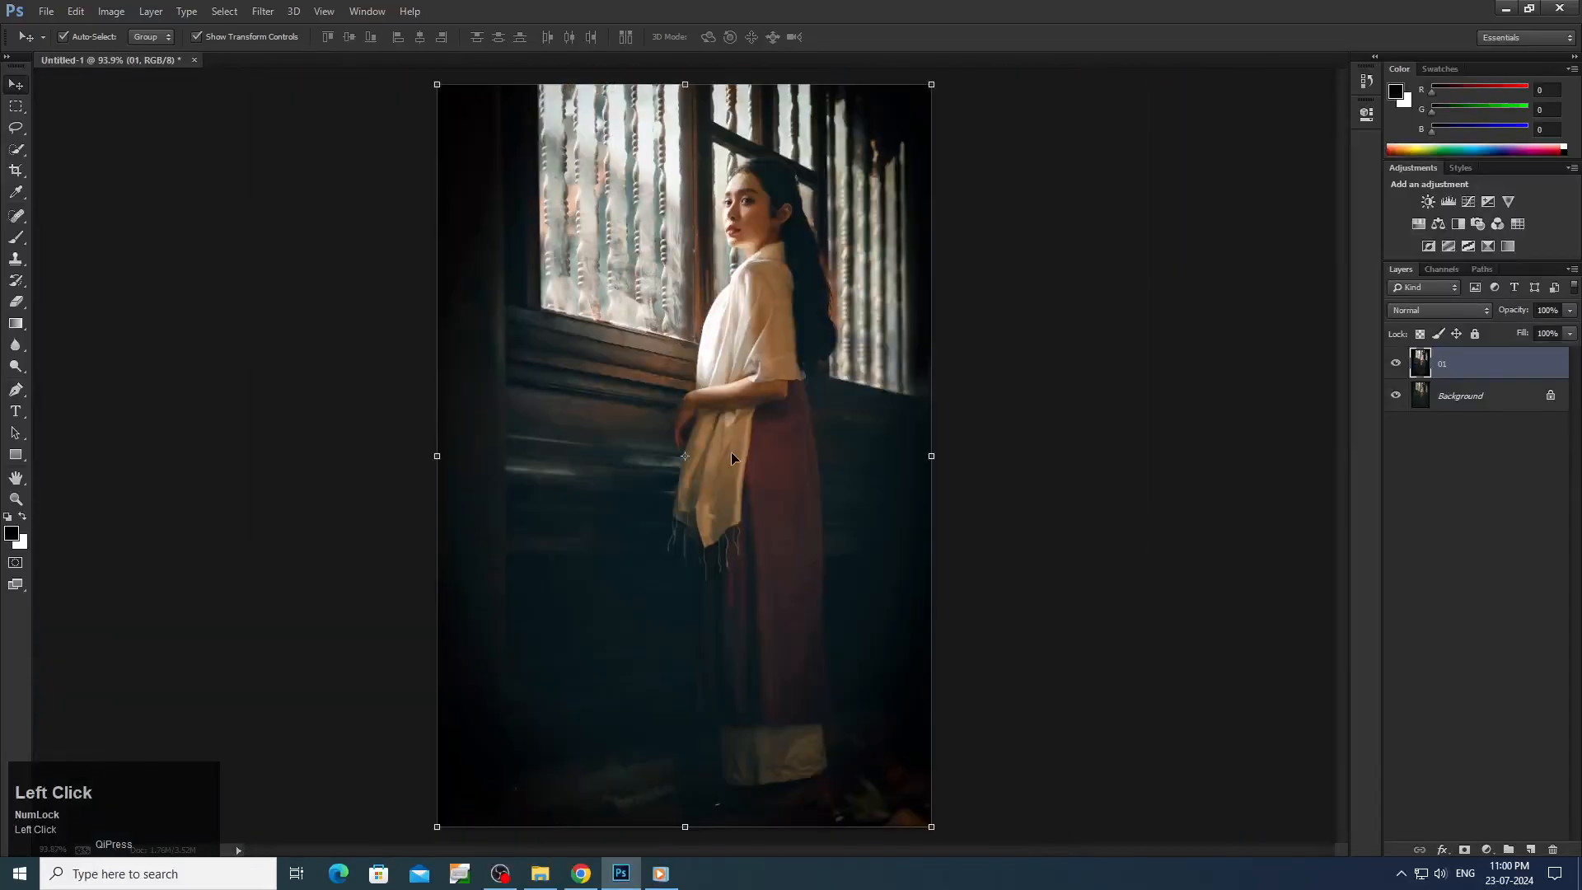
pyautogui.press('o')
pyautogui.press(']')
pyautogui.press(']')
pyautogui.press(']')
pyautogui.press(']')
pyautogui.press(']')
pyautogui.press(']')
pyautogui.press(']')
pyautogui.press(']')
pyautogui.press(']')
pyautogui.press(']')
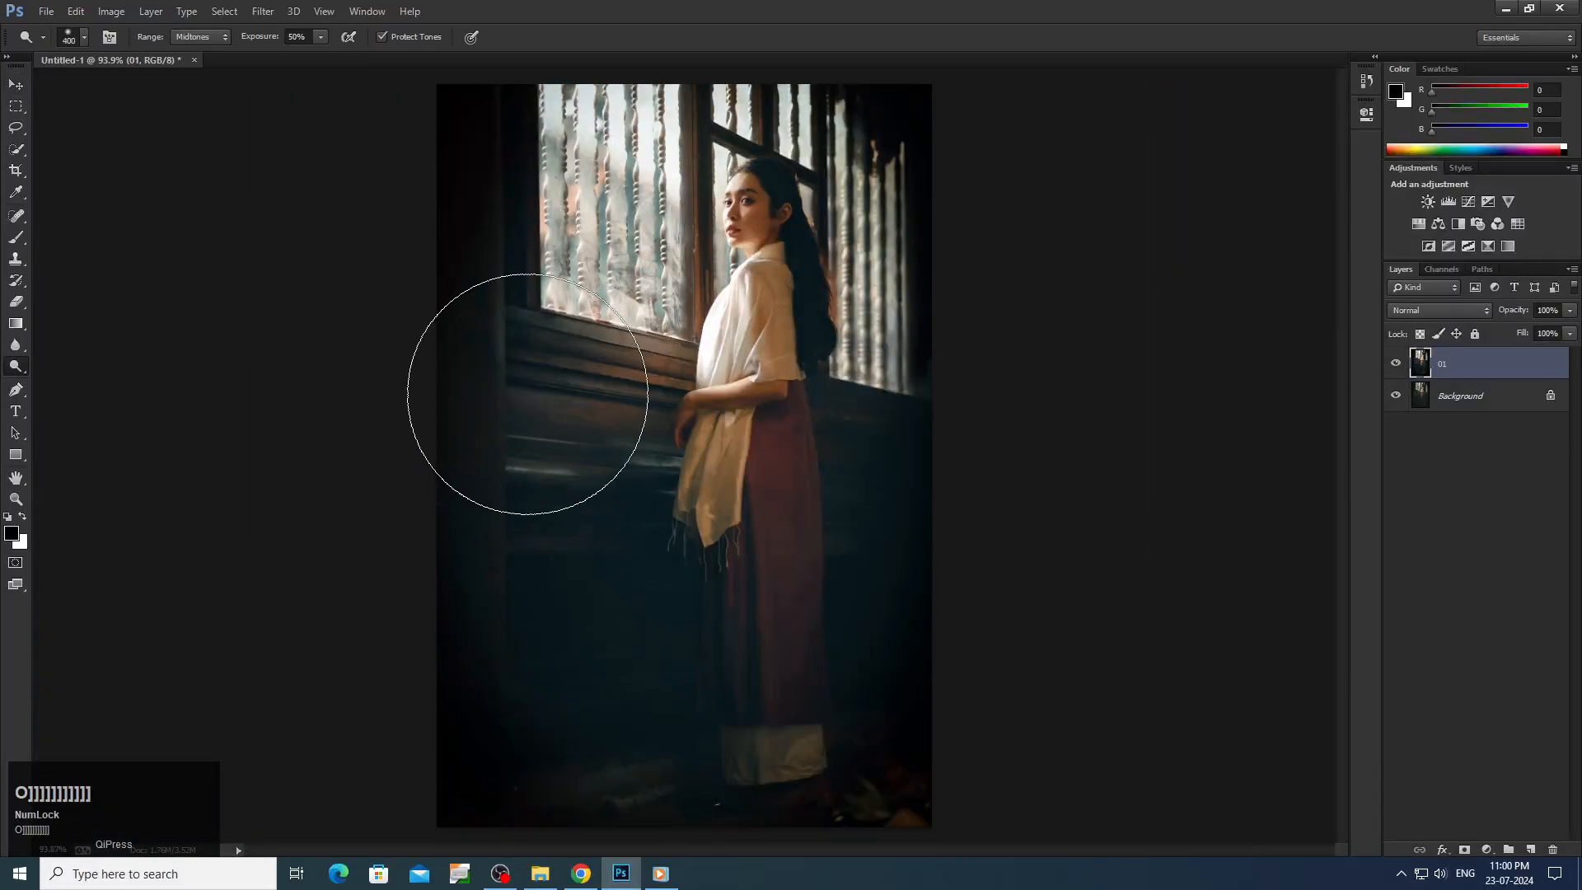
# Step: Darken the wall below the window and the lower left of the photo using a 437 px Burn brush
pyautogui.rightClick(16, 366)
pyautogui.click(65, 379)
pyautogui.rightClick(562, 418)
pyautogui.click(714, 453)
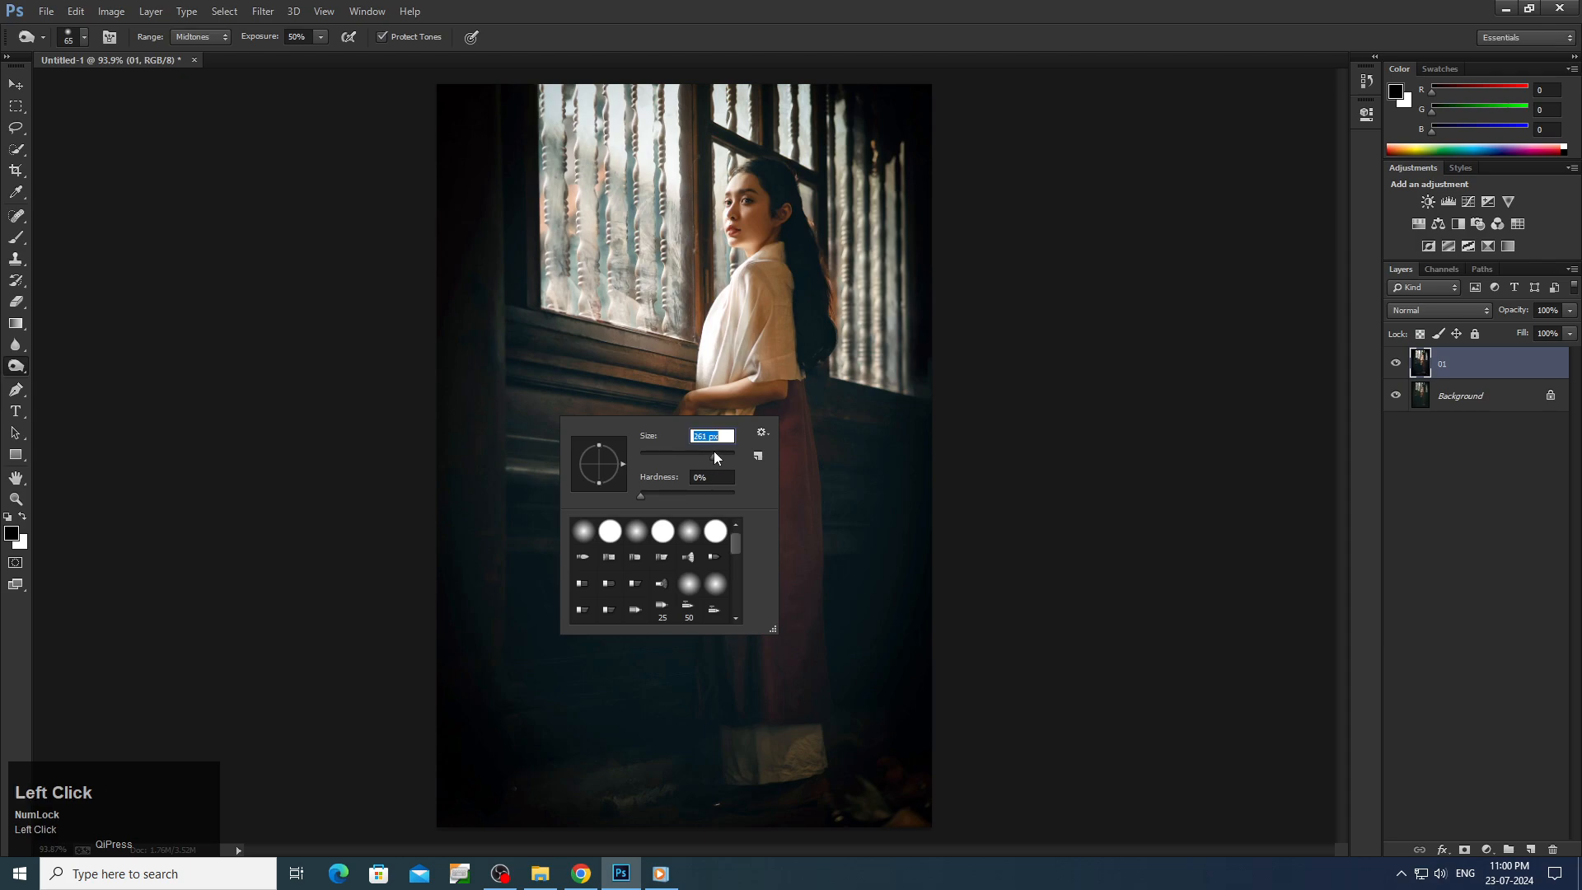
pyautogui.write('437')
pyautogui.moveTo(529, 423)
pyautogui.mouseDown()
pyautogui.moveTo(614, 741)
pyautogui.moveTo(575, 459)
pyautogui.moveTo(918, 572)
pyautogui.moveTo(879, 621)
pyautogui.moveTo(882, 377)
pyautogui.moveTo(802, 601)
pyautogui.moveTo(536, 636)
pyautogui.moveTo(561, 724)
pyautogui.mouseUp()
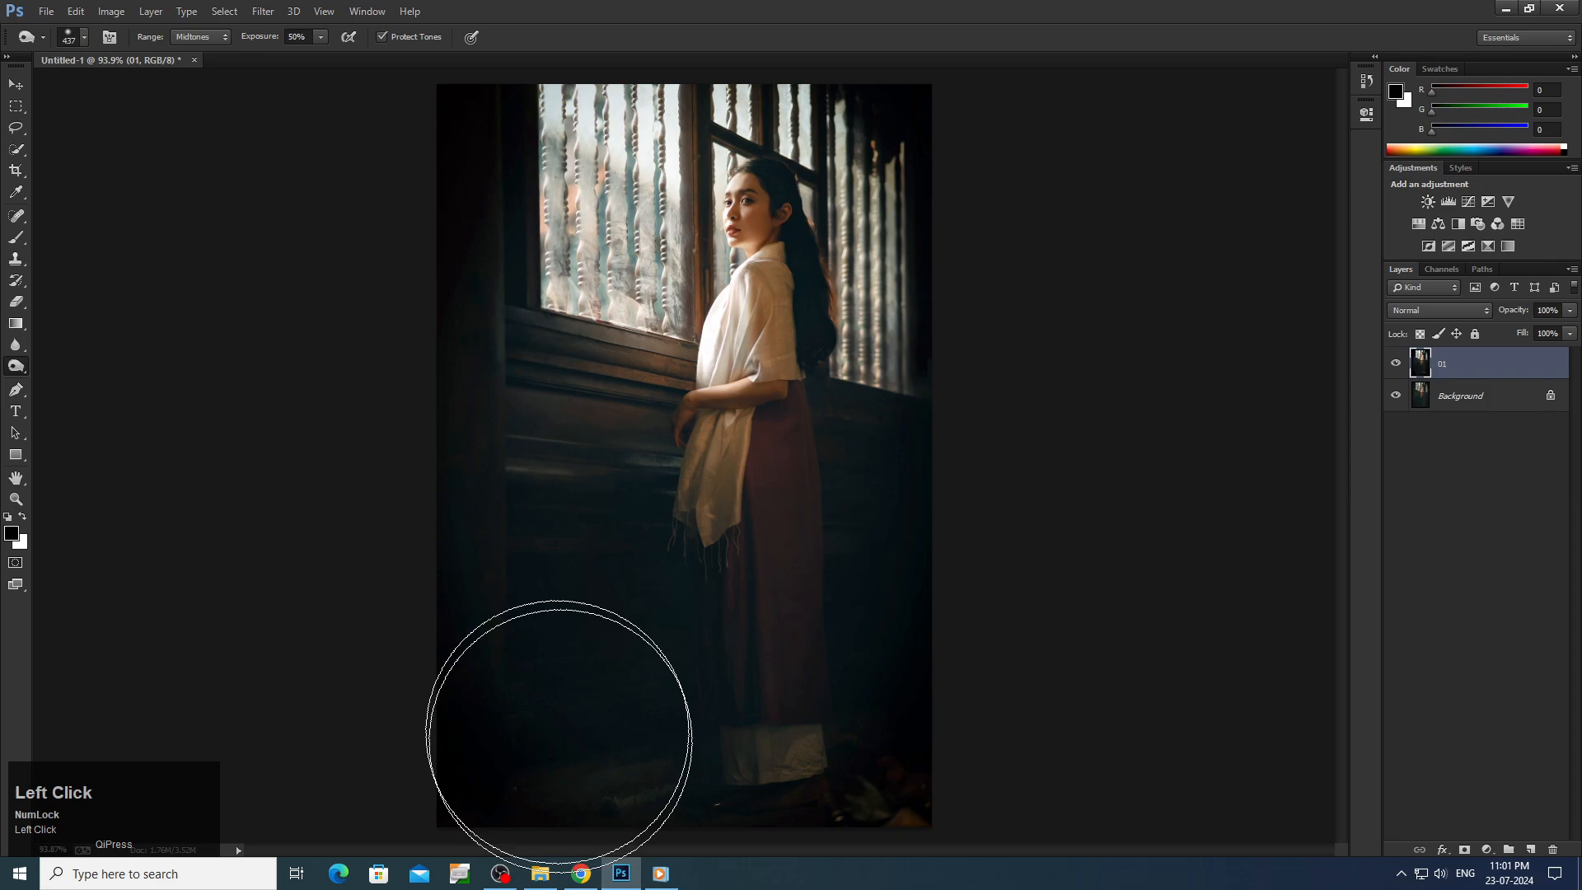
pyautogui.click(8, 83)
# Step: Adjust layer 01 with Brightness/Contrast, using brightness 14 and contrast 22
pyautogui.click(111, 10)
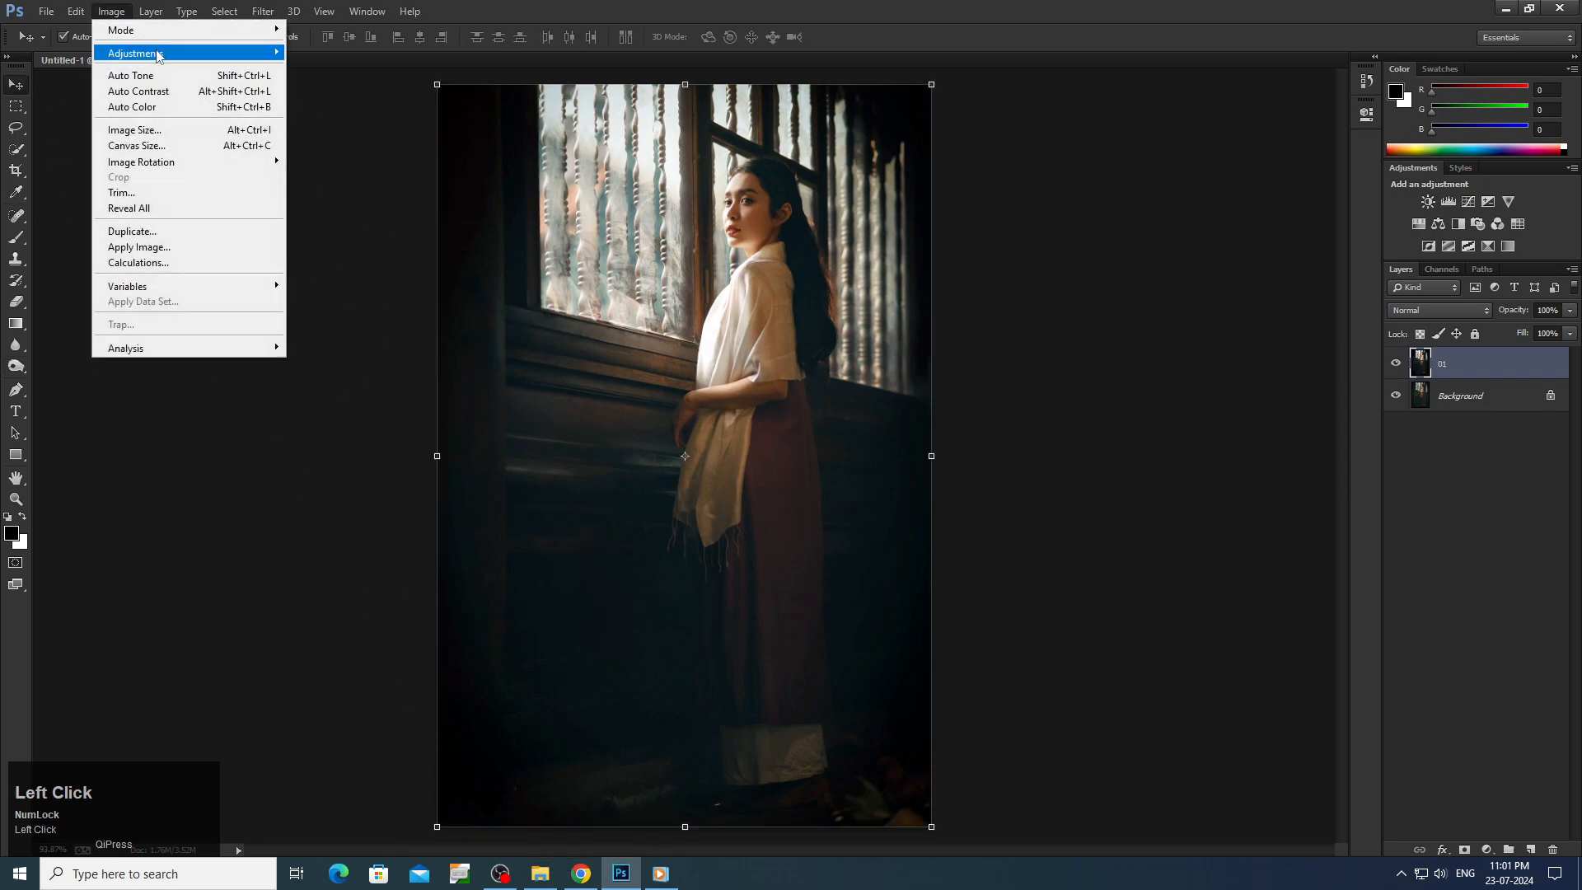
pyautogui.moveTo(159, 56)
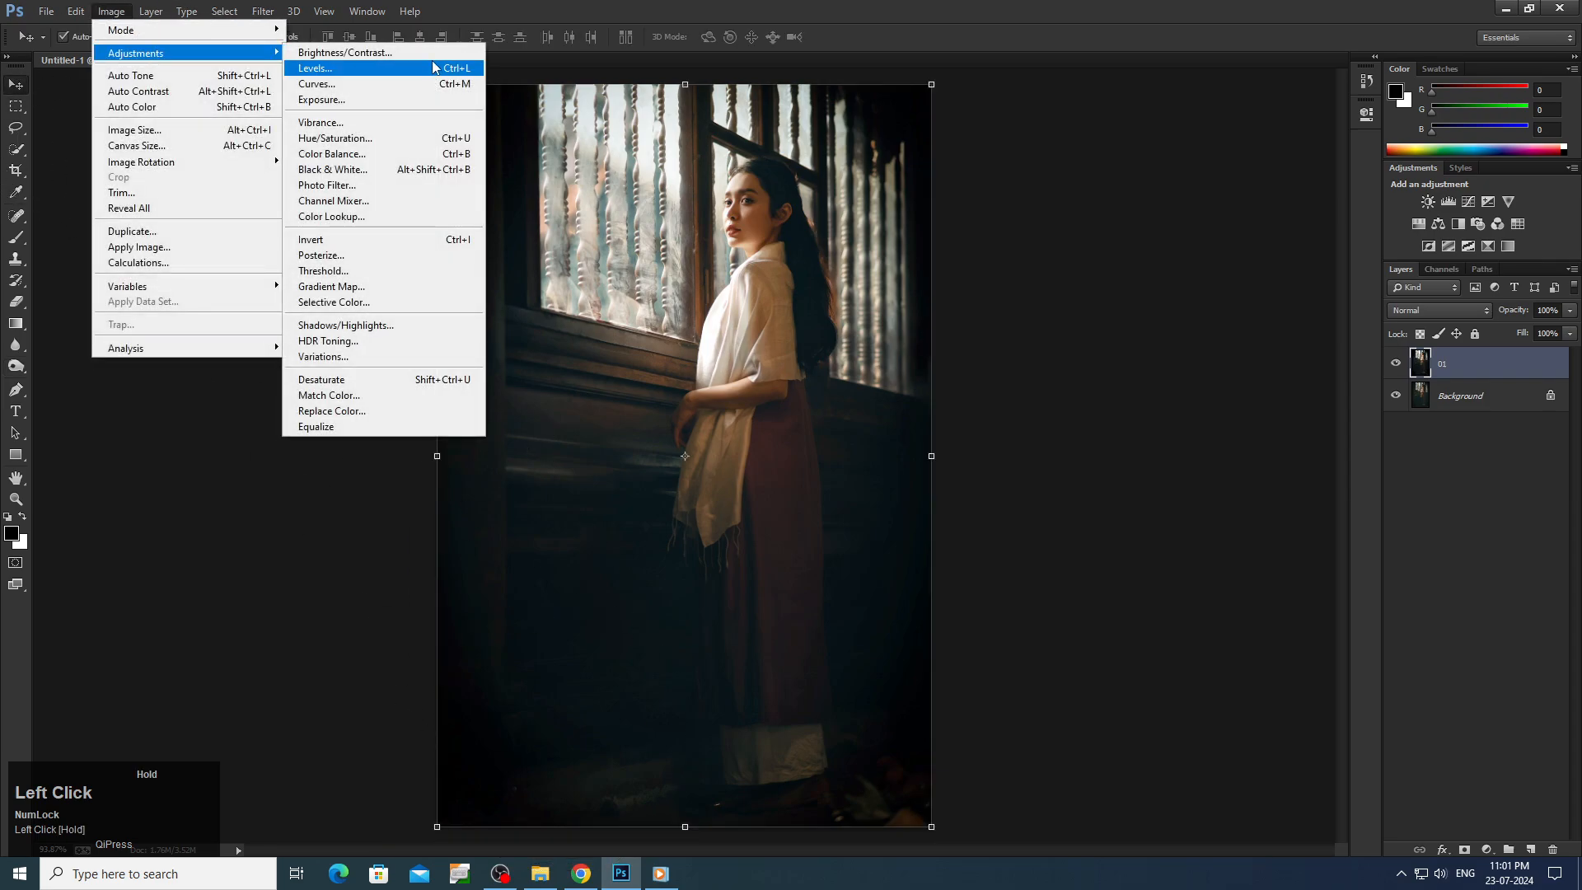
pyautogui.click(344, 52)
pyautogui.moveTo(779, 309); pyautogui.dragTo(995, 204)
pyautogui.click(987, 207)
pyautogui.click(985, 170)
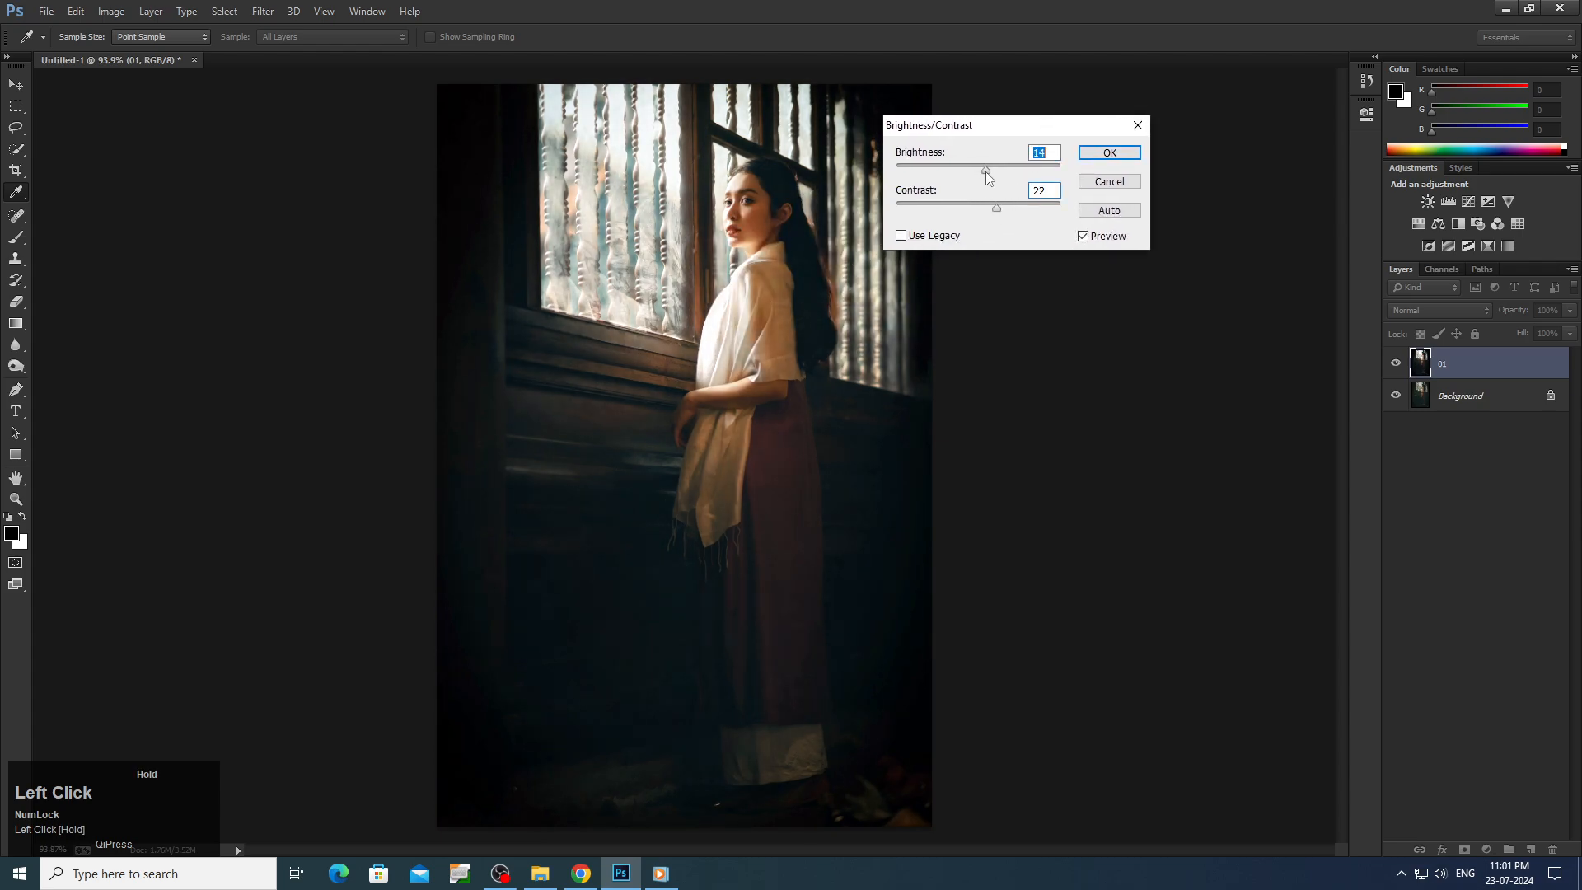
pyautogui.click(1109, 152)
pyautogui.press('v')
# Step: Apply Levels to layer 01 with RGB input values of 13, 1.16 and 252
pyautogui.click(111, 11)
pyautogui.moveTo(137, 53)
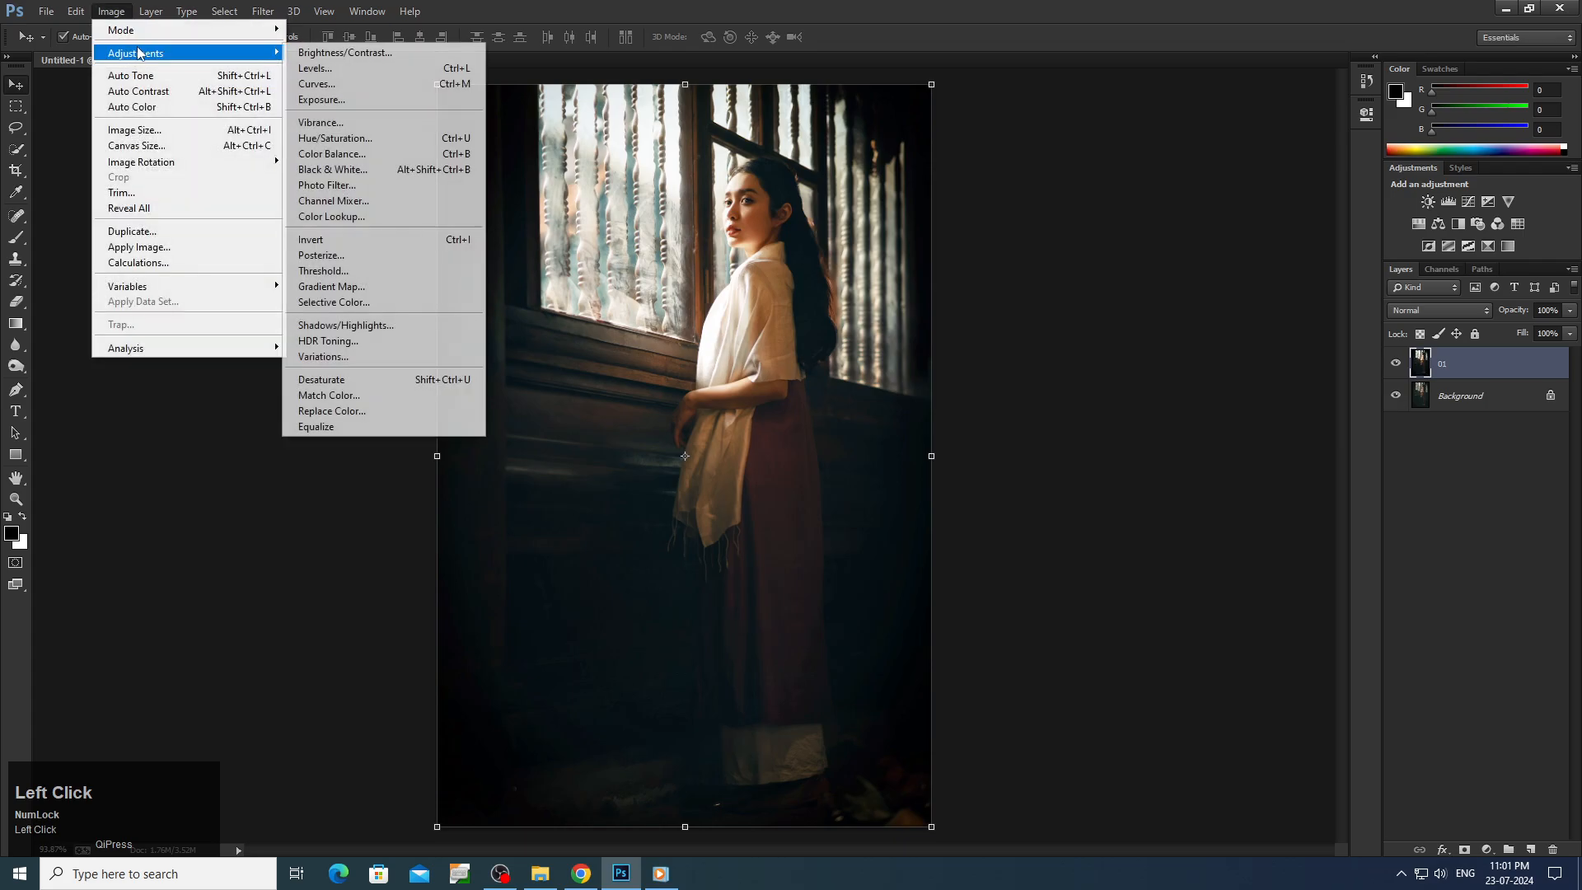
pyautogui.click(356, 68)
pyautogui.moveTo(809, 192); pyautogui.dragTo(1204, 130)
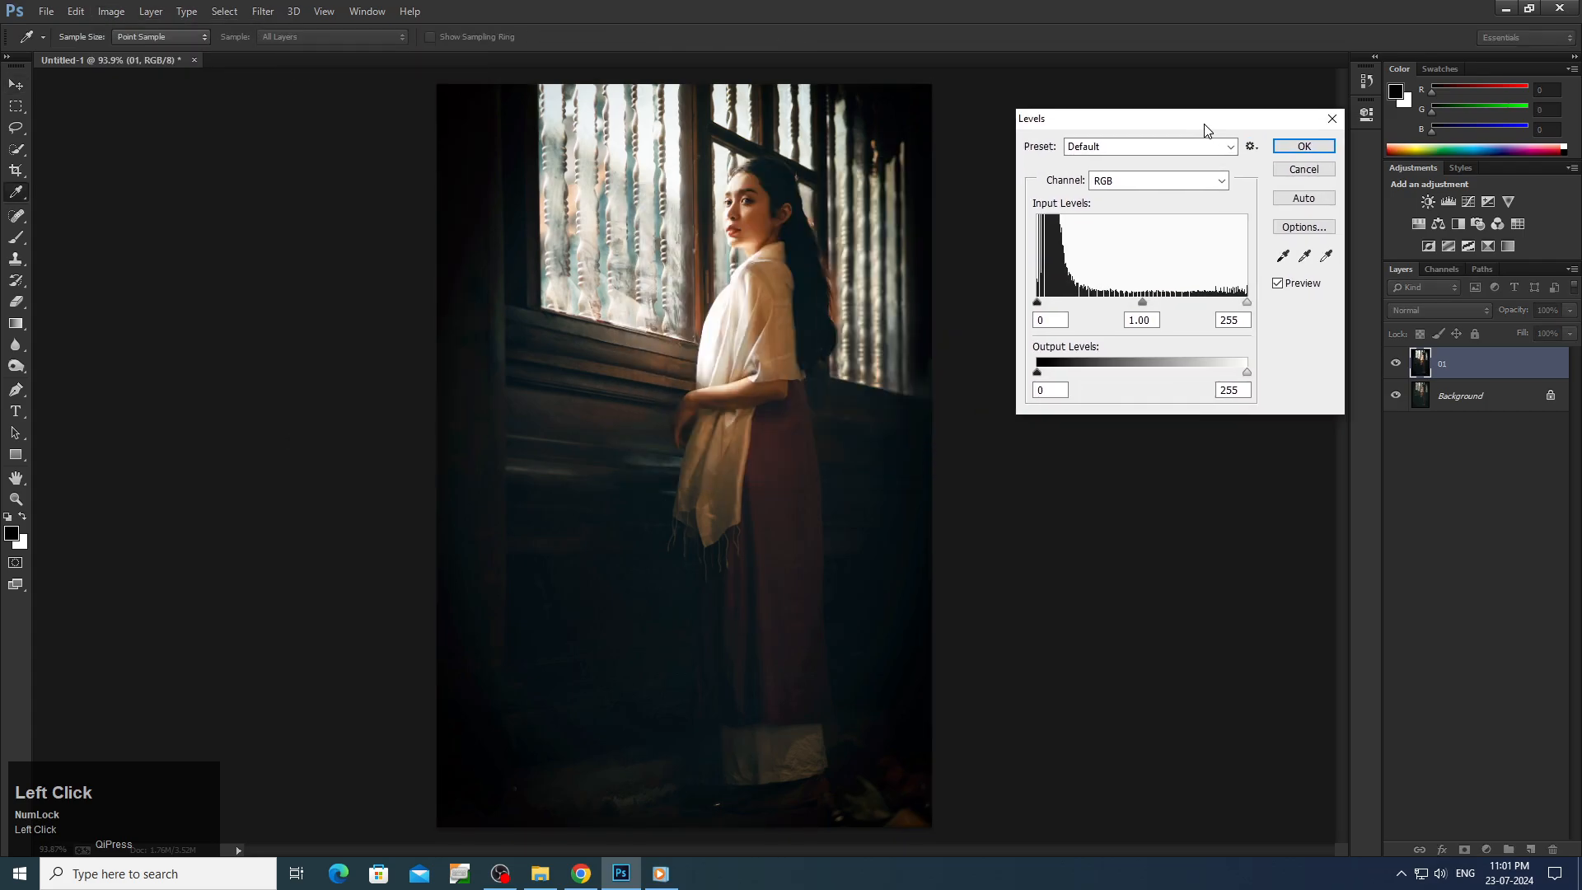
pyautogui.click(1245, 304)
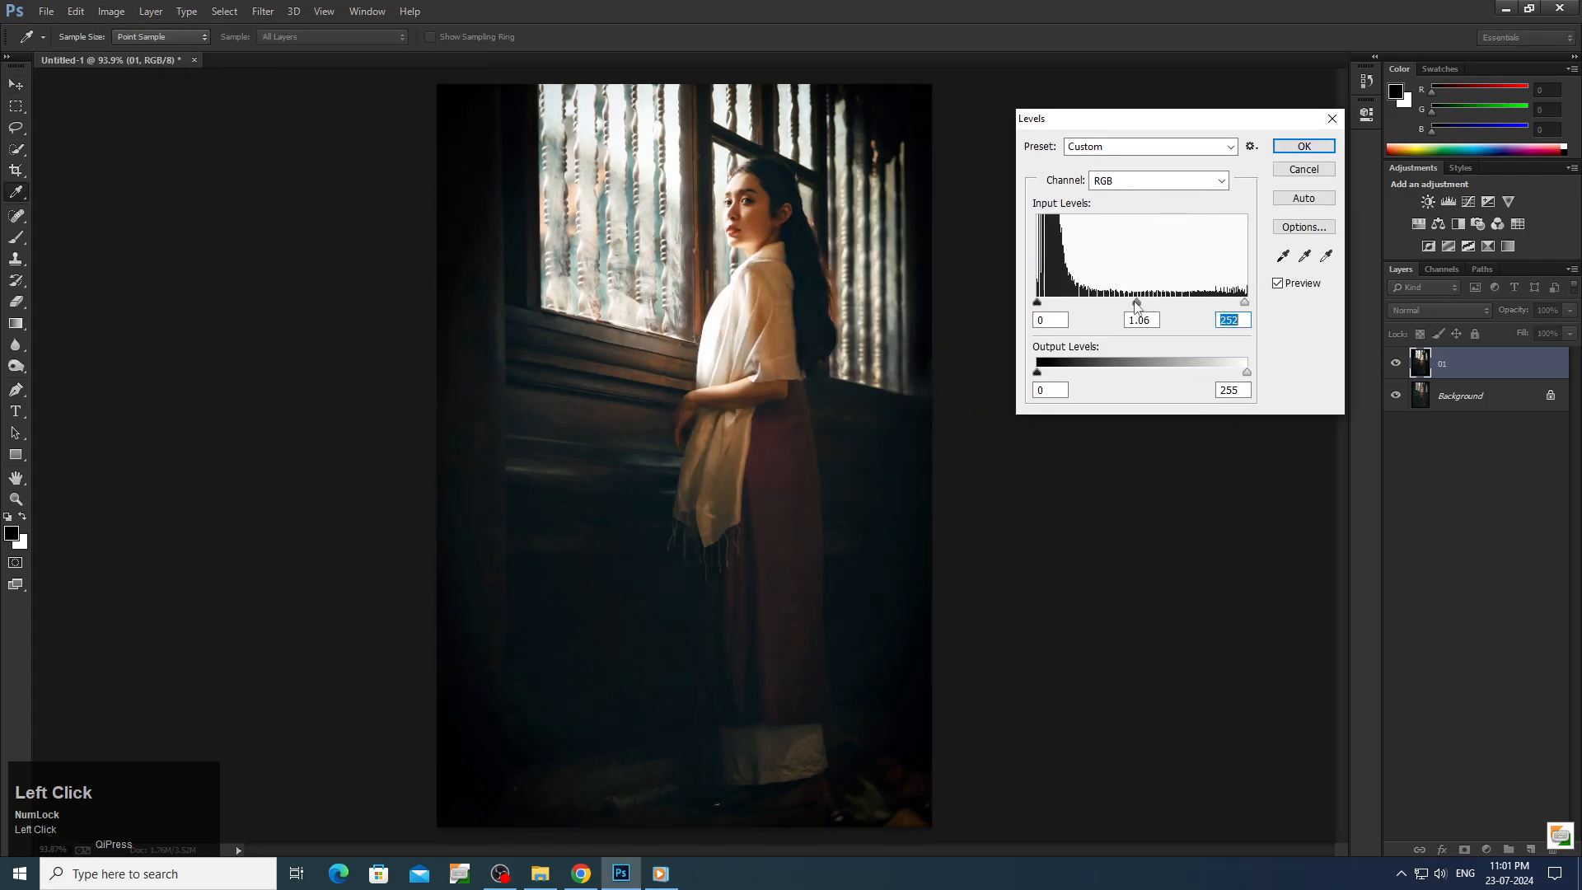
pyautogui.moveTo(1137, 305); pyautogui.dragTo(1134, 304)
pyautogui.moveTo(1038, 303); pyautogui.dragTo(1048, 305)
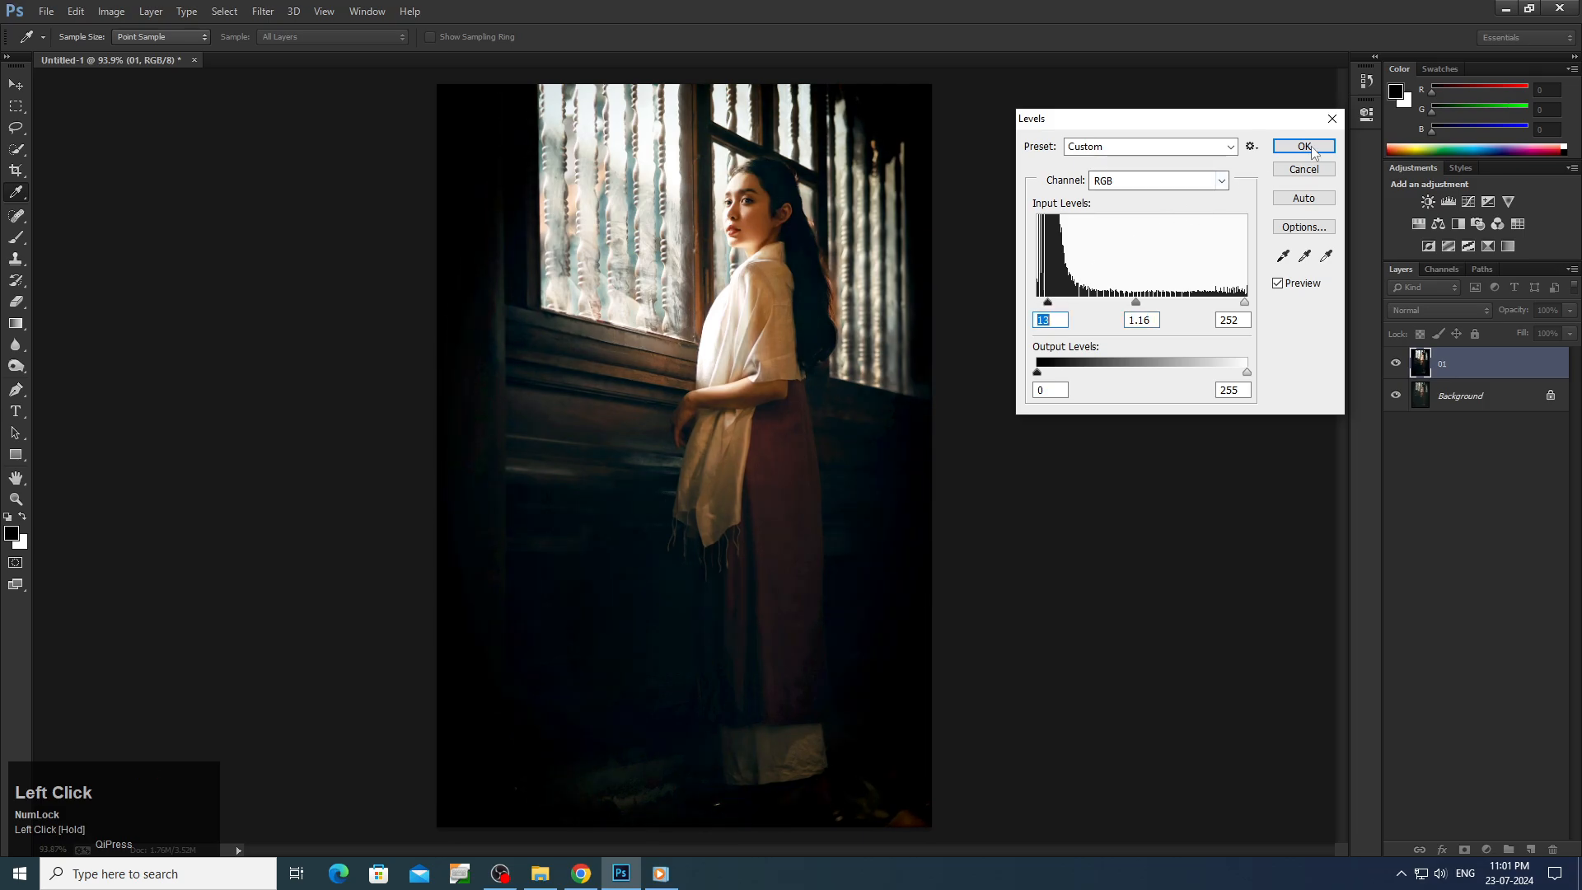
pyautogui.click(1304, 146)
pyautogui.press('v')
# Step: Apply a Red Photo Filter at 25% density to layer 01 without preserving luminosity
pyautogui.click(112, 11)
pyautogui.moveTo(194, 54)
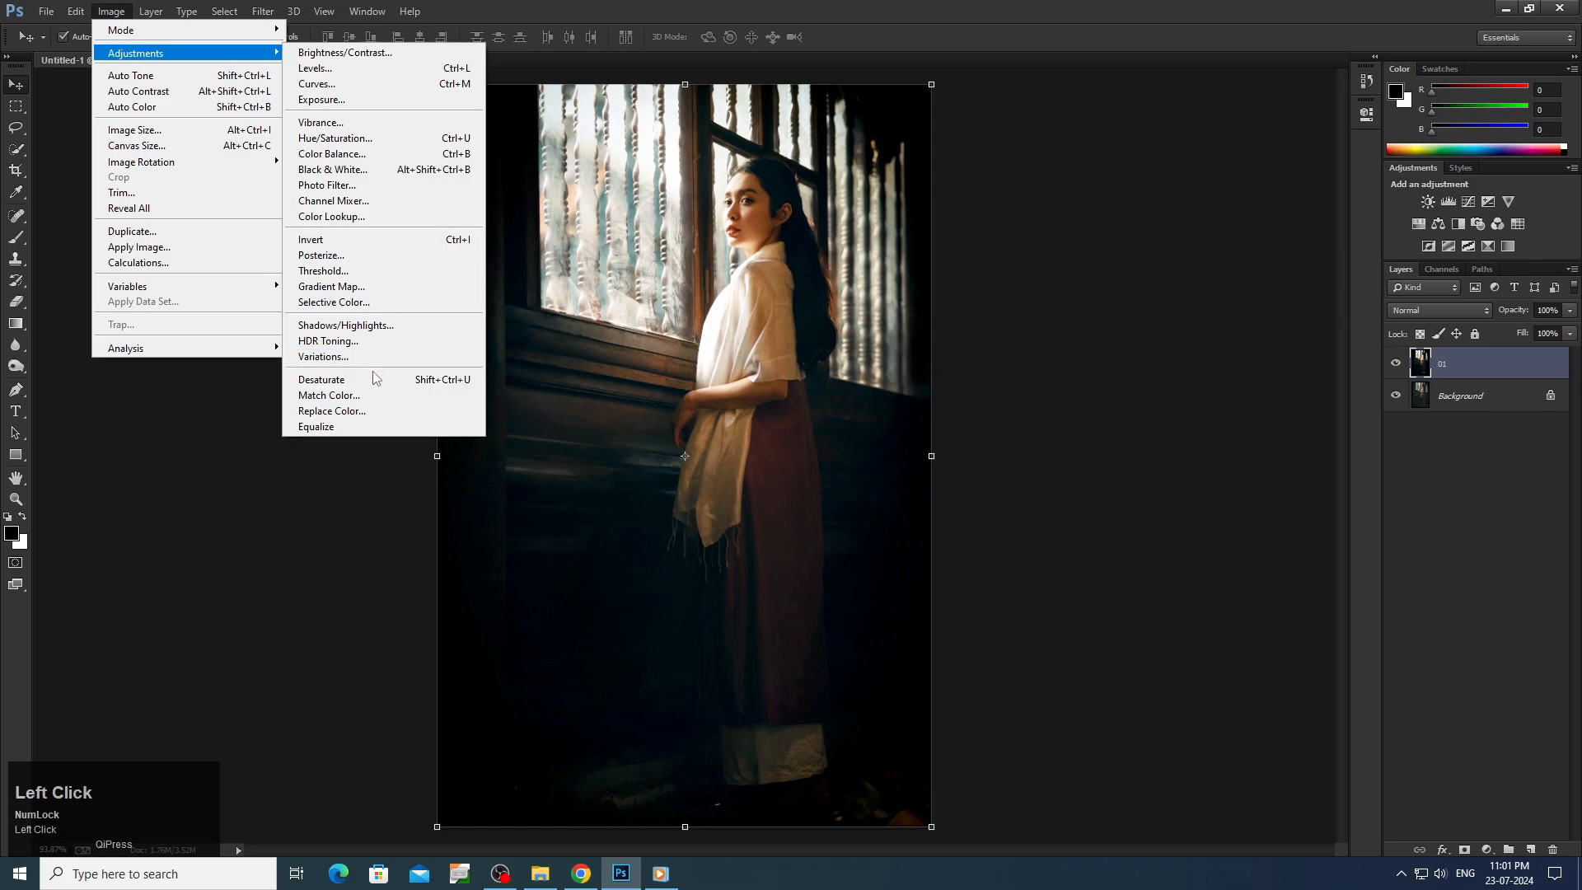
pyautogui.click(346, 185)
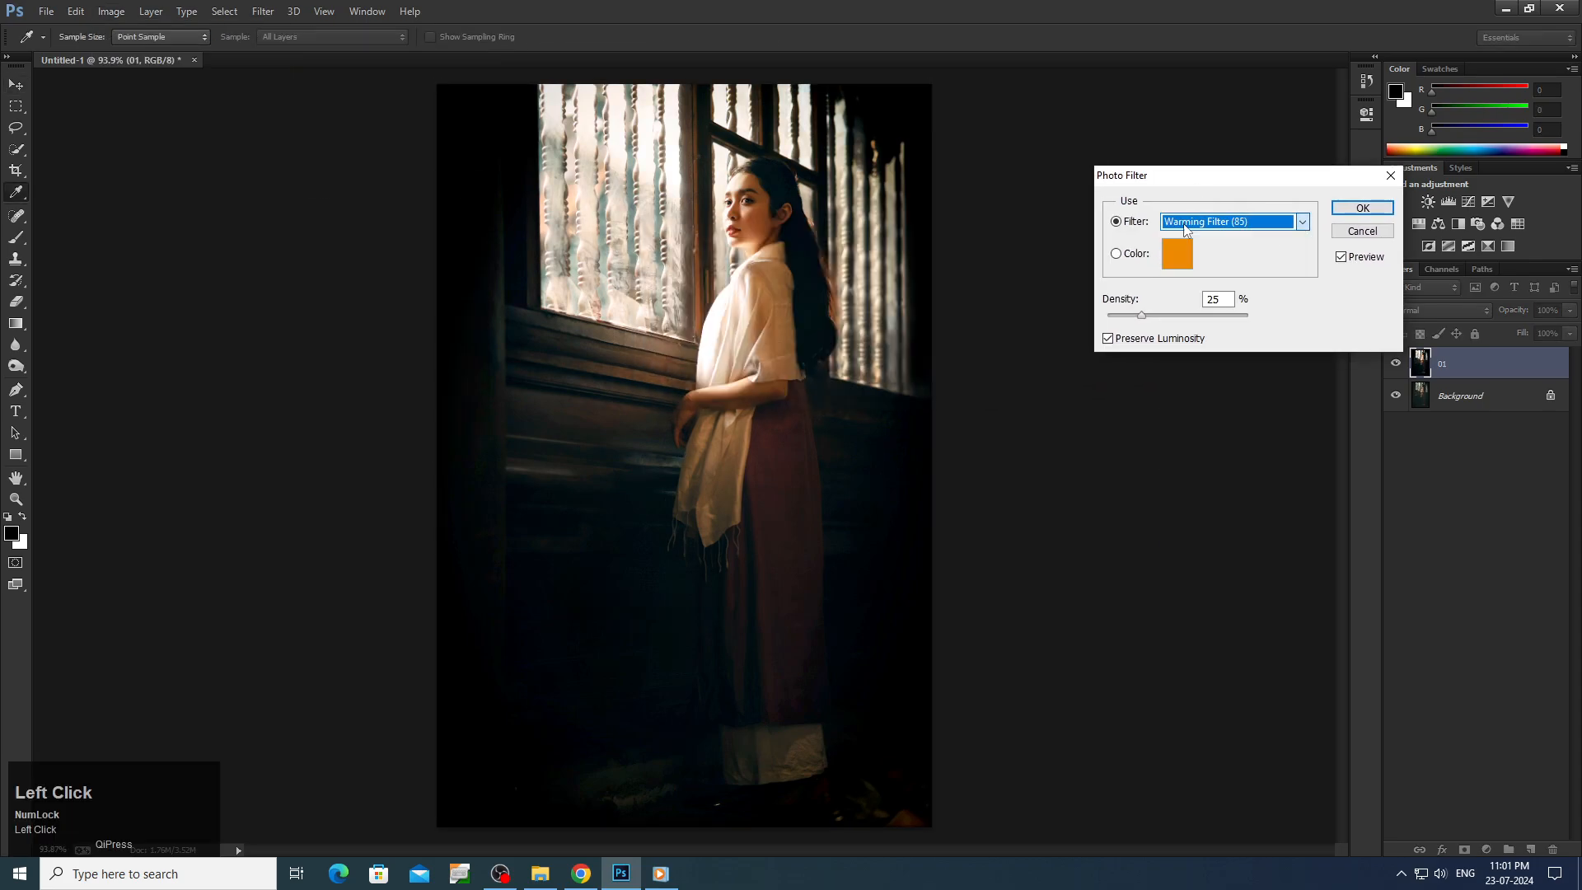
pyautogui.scroll(-3, 1185, 224)
pyautogui.scroll(-3, 1185, 229)
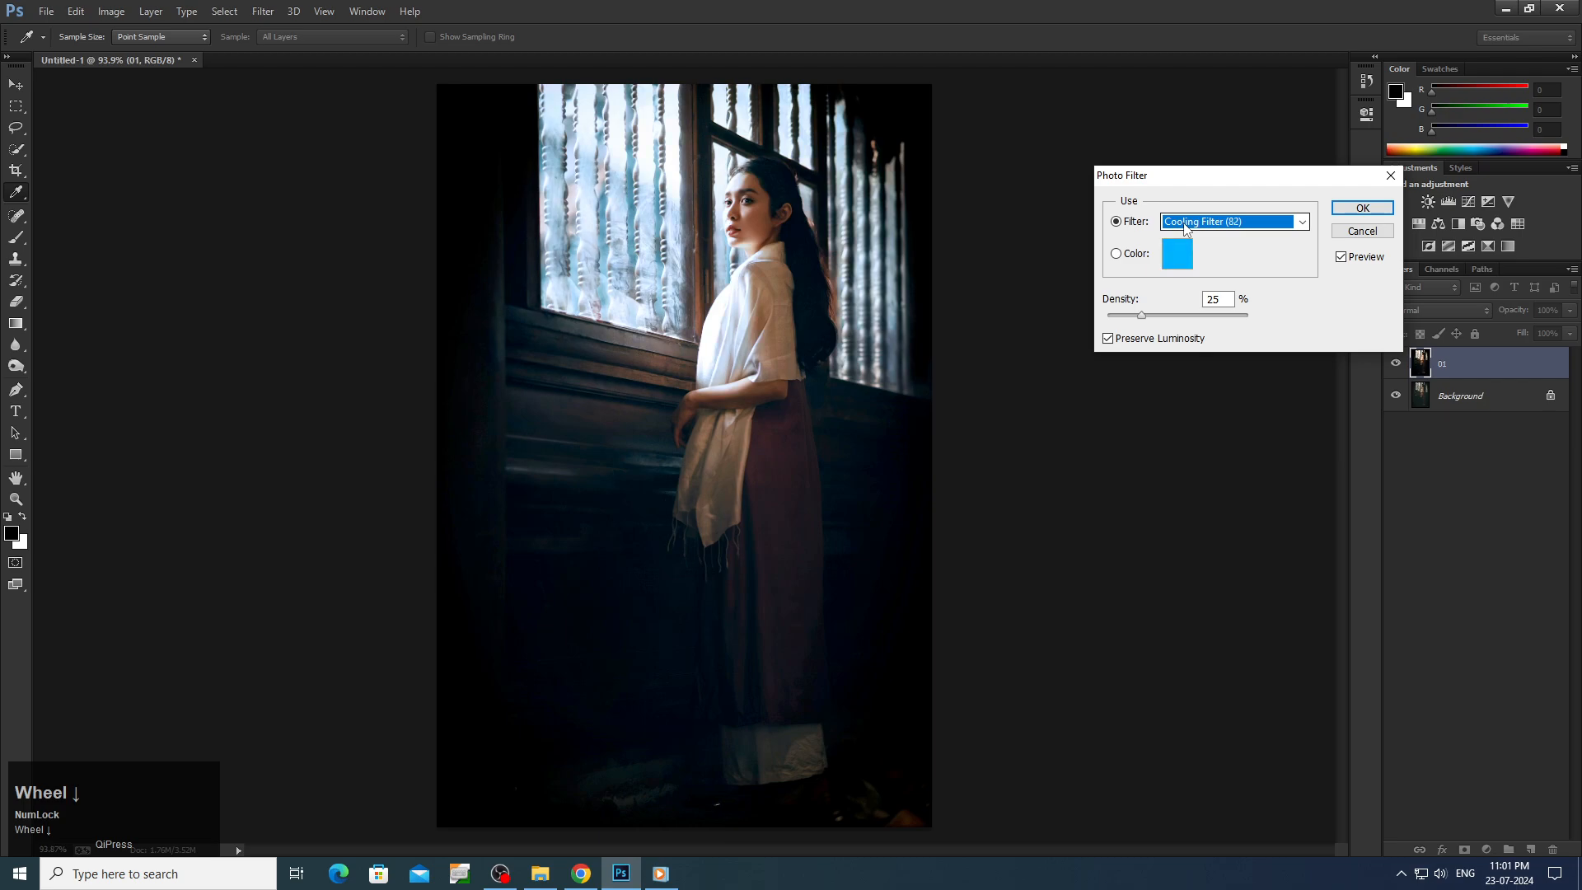
pyautogui.click(1150, 338)
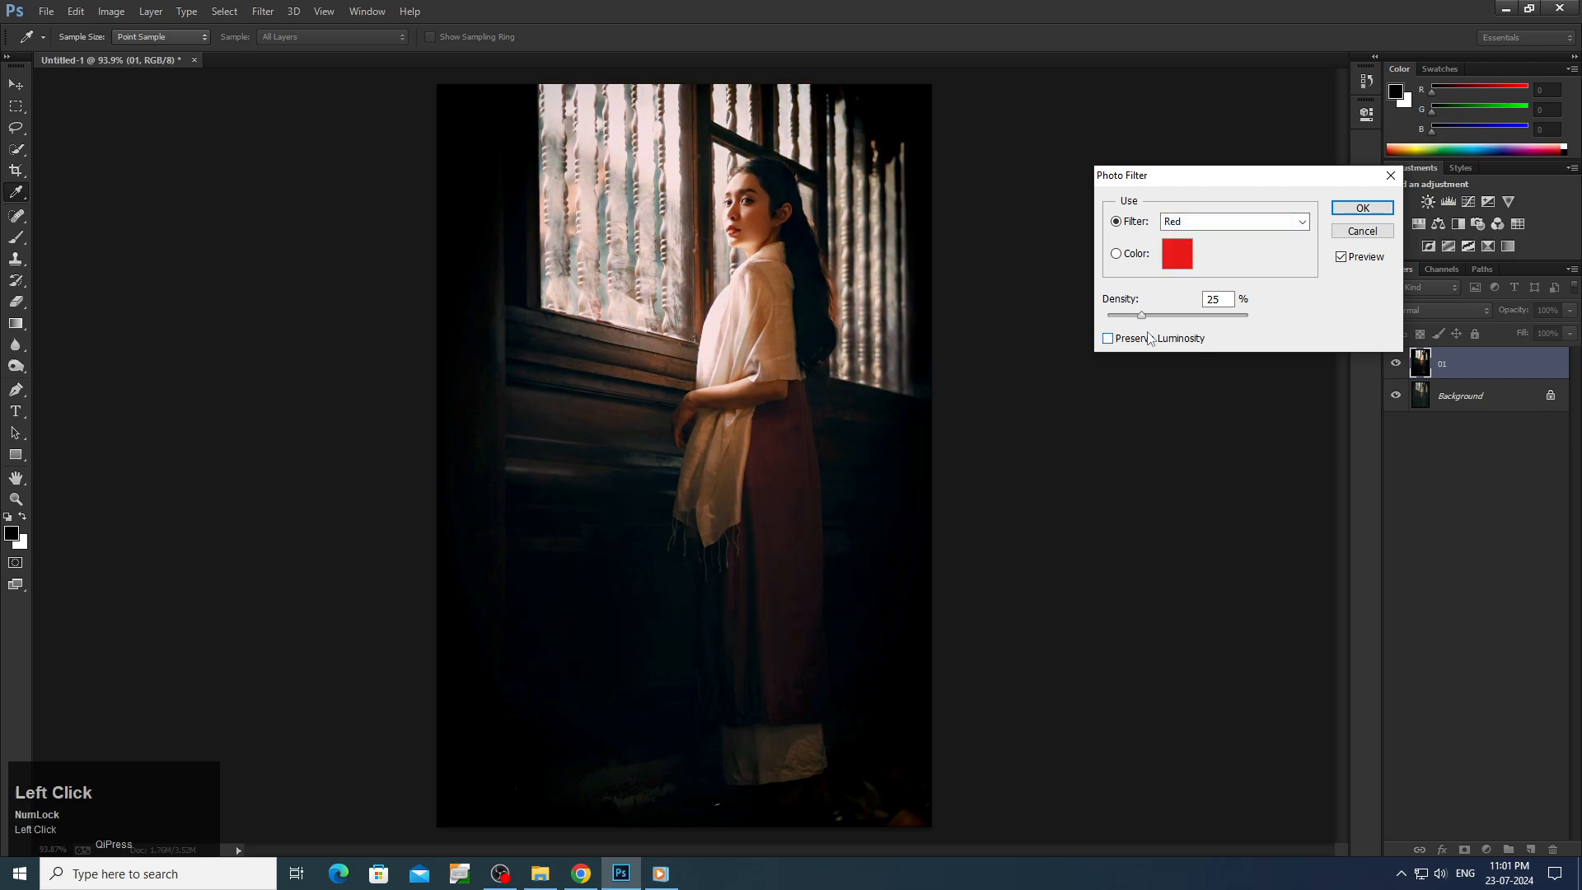
pyautogui.click(1362, 208)
pyautogui.press('v')
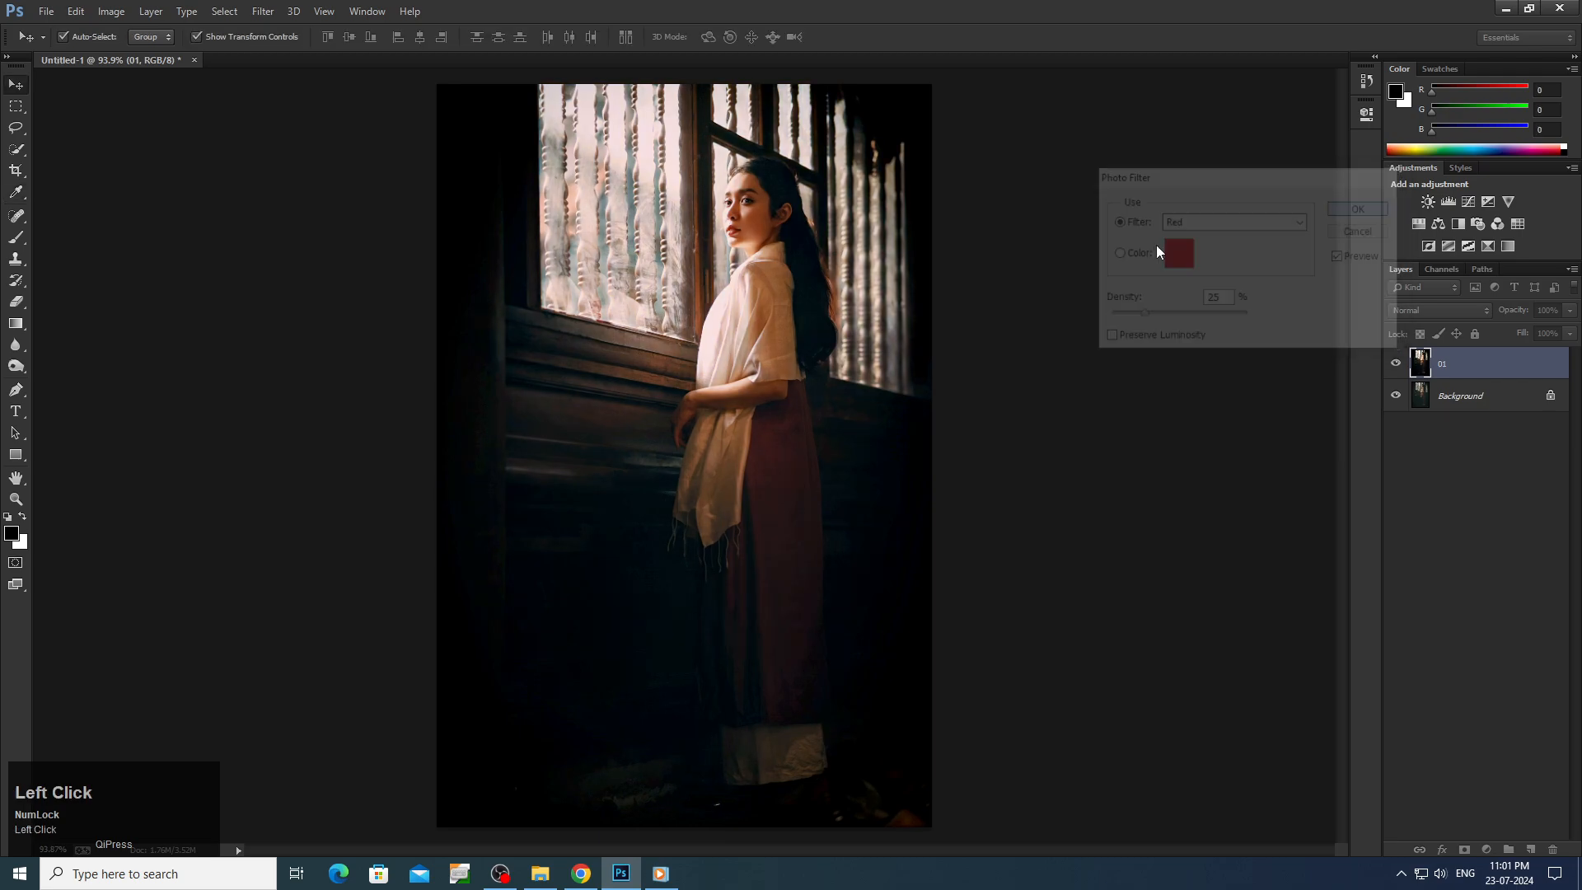
# Step: Compare the picture before and after the red photo filter grading by hiding and showing layer 01
pyautogui.click(1395, 369)
pyautogui.click(1395, 369)
pyautogui.click(1395, 369)
pyautogui.click(1394, 369)
pyautogui.click(1395, 369)
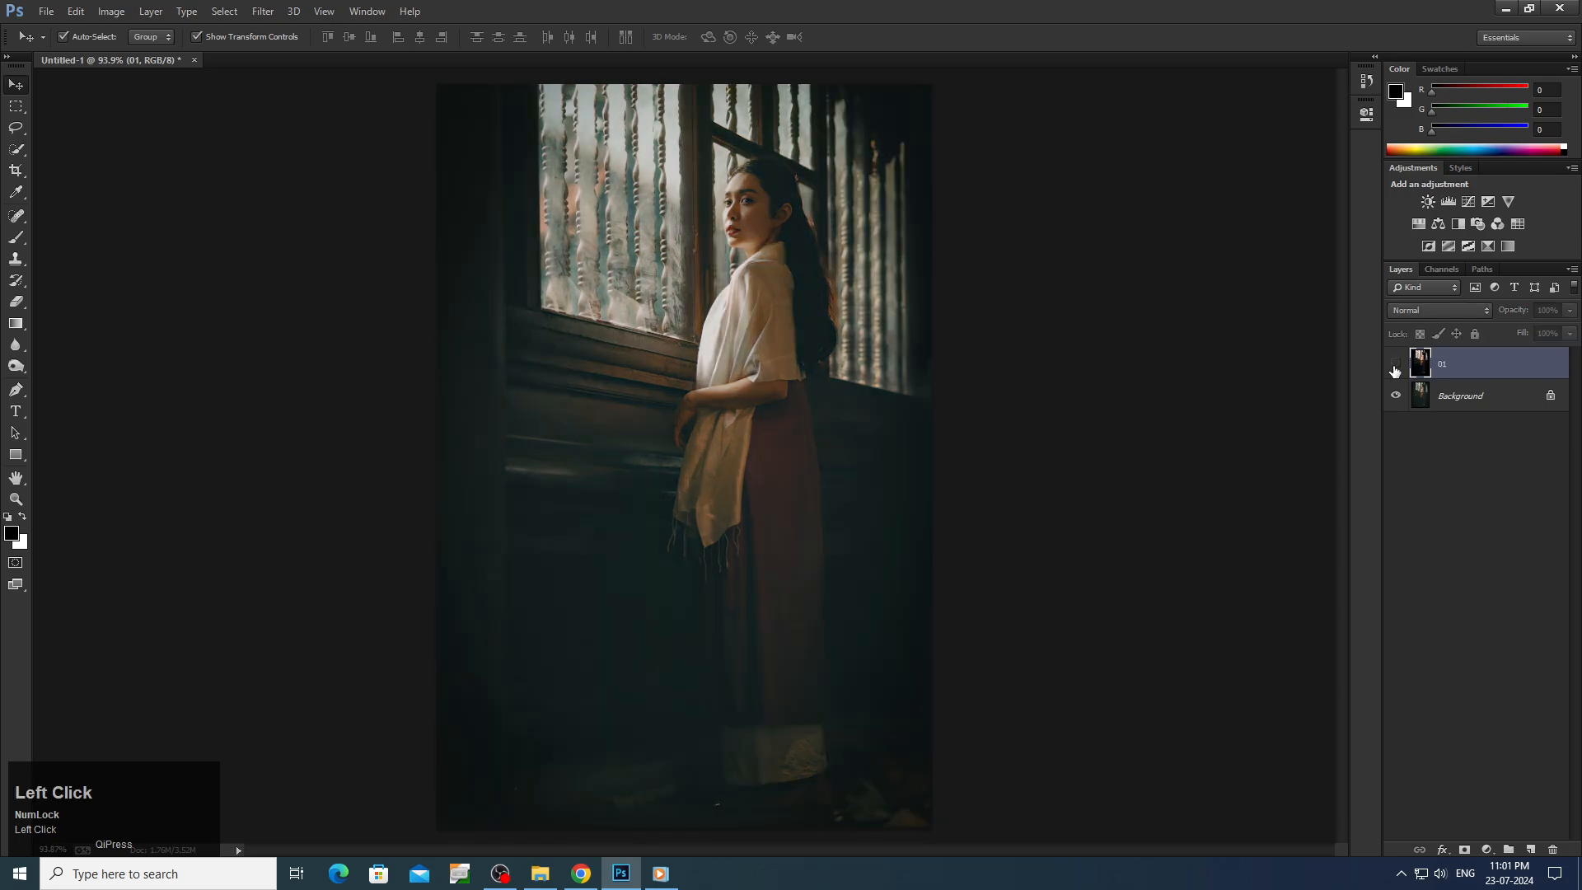
pyautogui.click(1395, 369)
pyautogui.click(1394, 369)
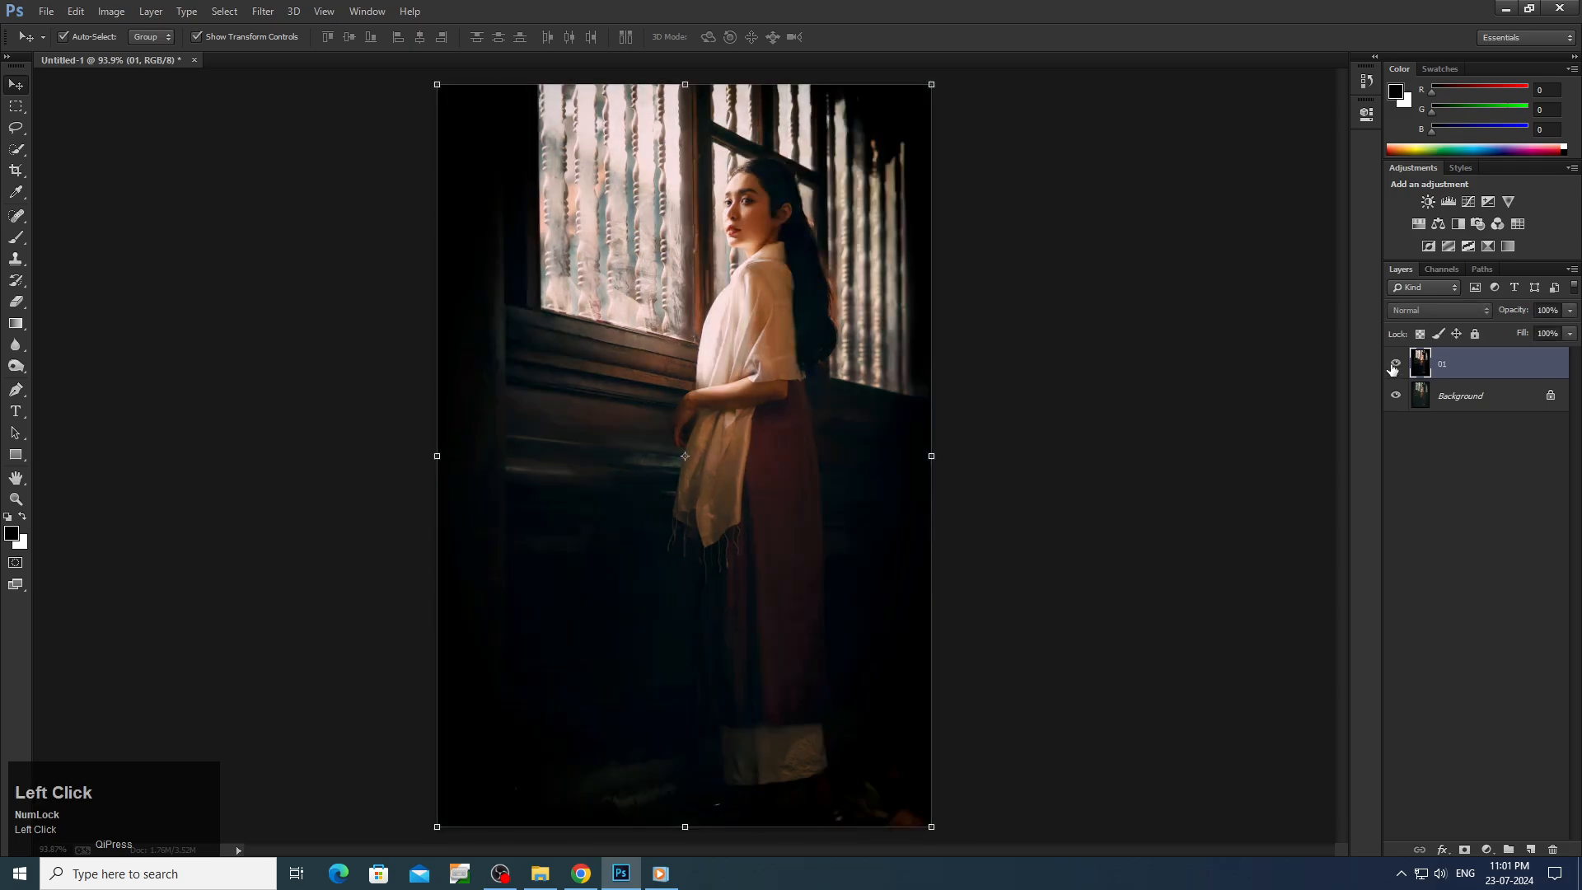
# Step: Apply the Camera Raw filter to layer 01 with highlights -50, whites -100, clarity +58, vibrance +23 and slightly raised saturation
pyautogui.click(111, 11)
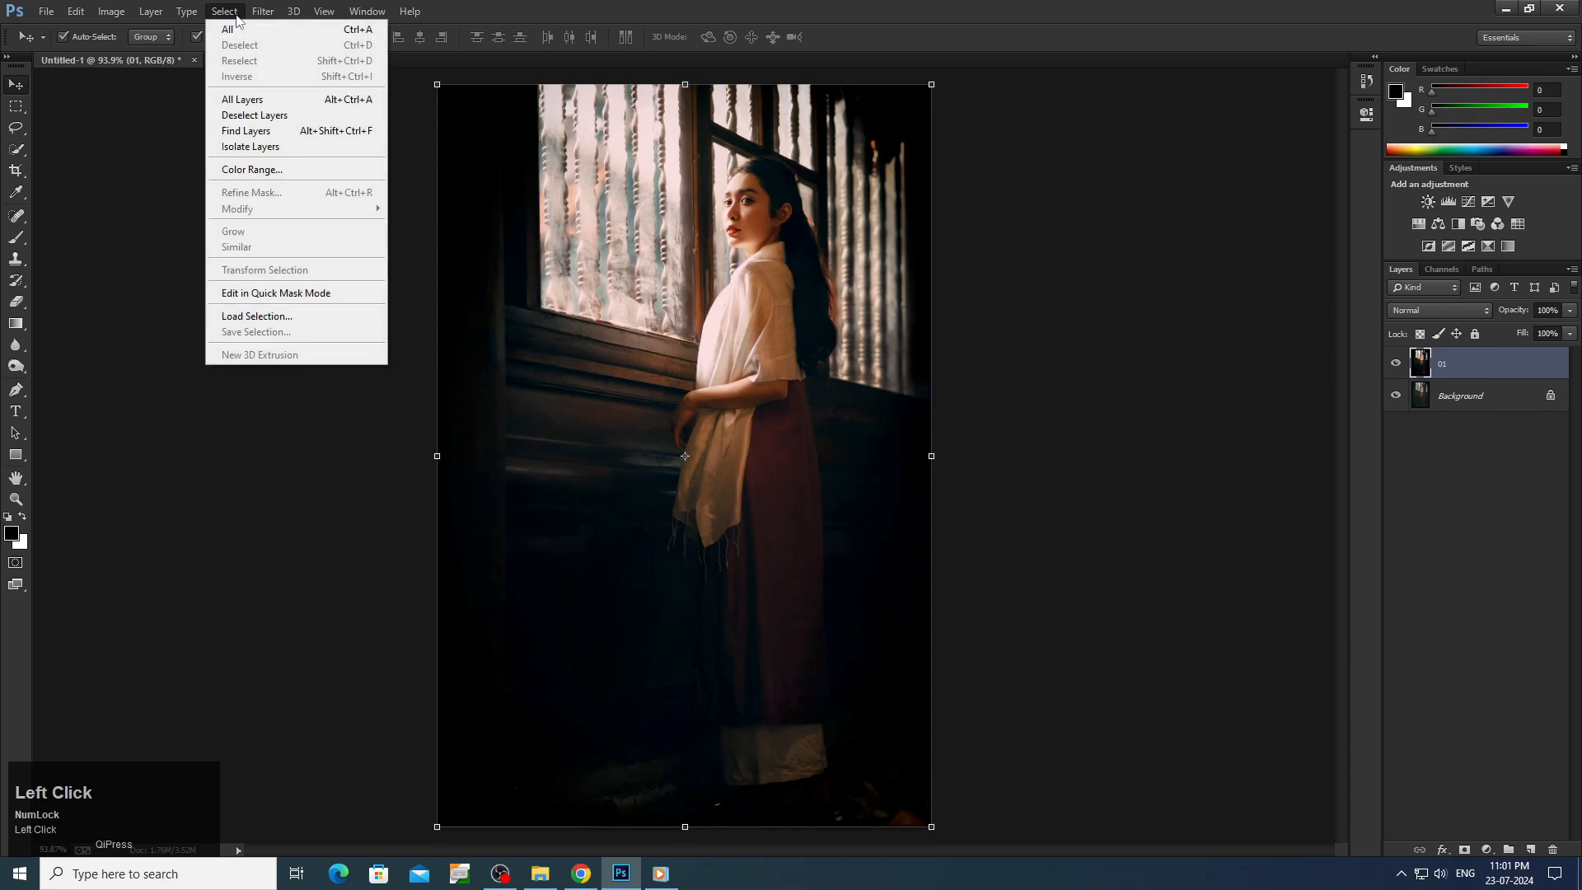
pyautogui.moveTo(265, 13)
pyautogui.click(318, 107)
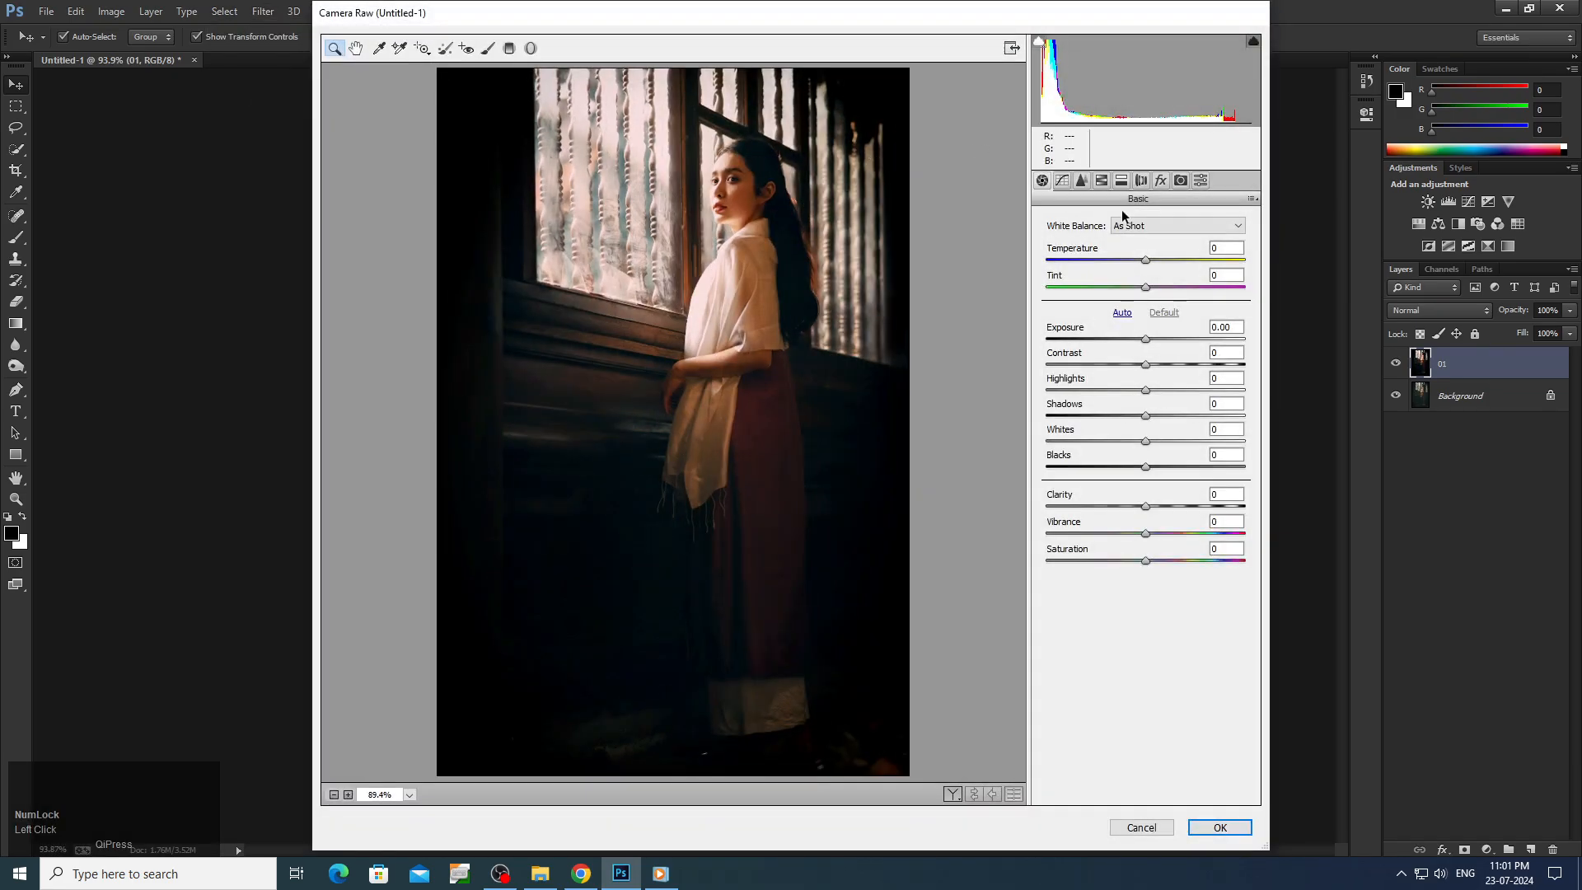
pyautogui.click(1146, 338)
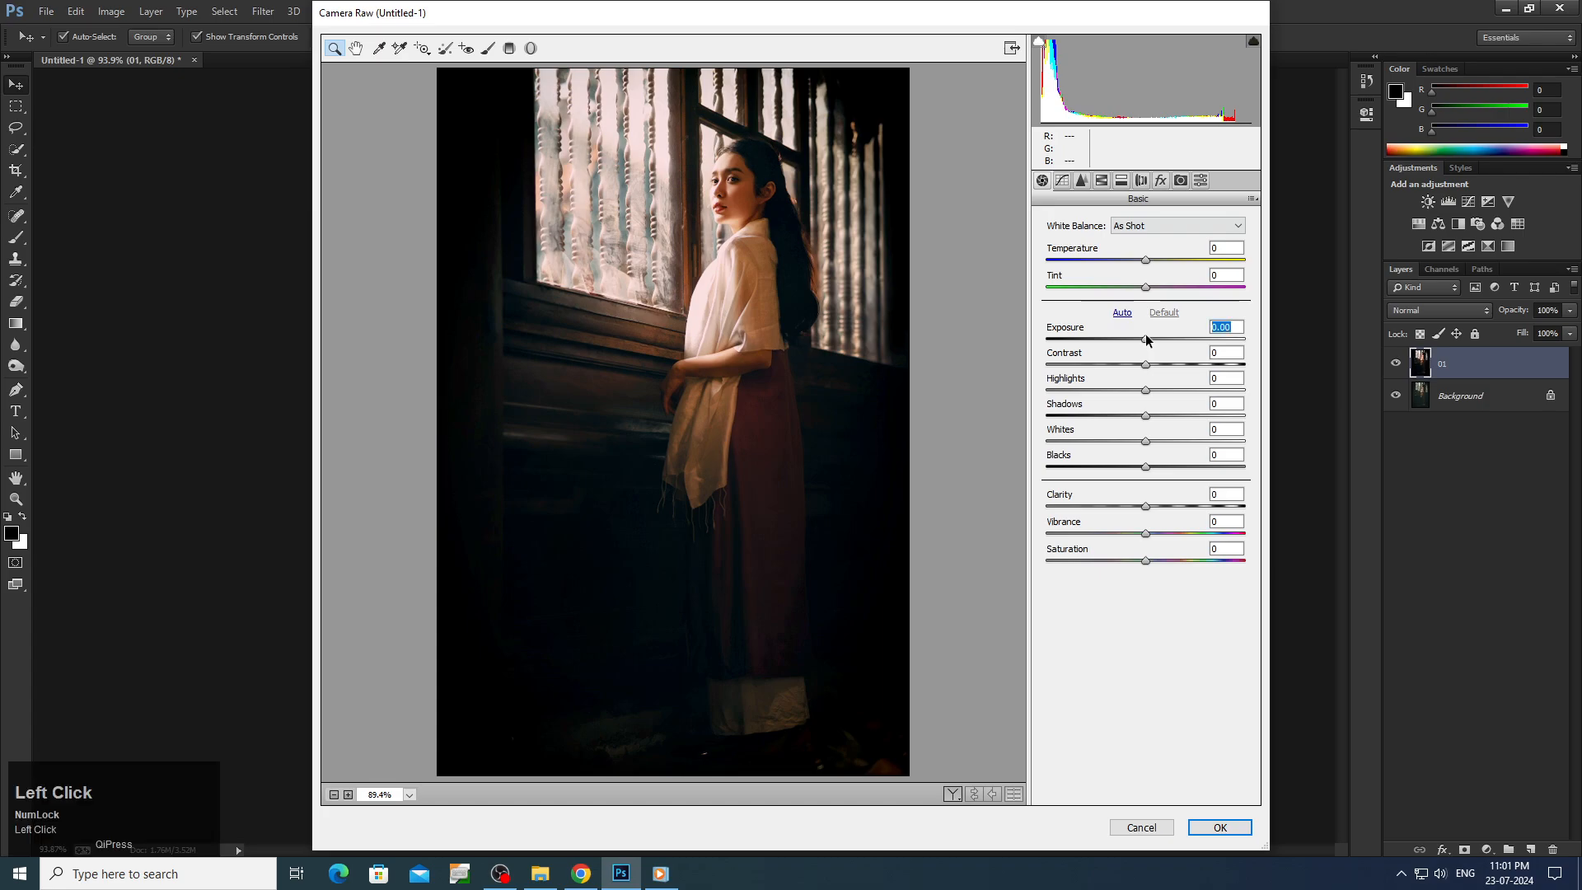
pyautogui.moveTo(1147, 393); pyautogui.dragTo(1079, 387)
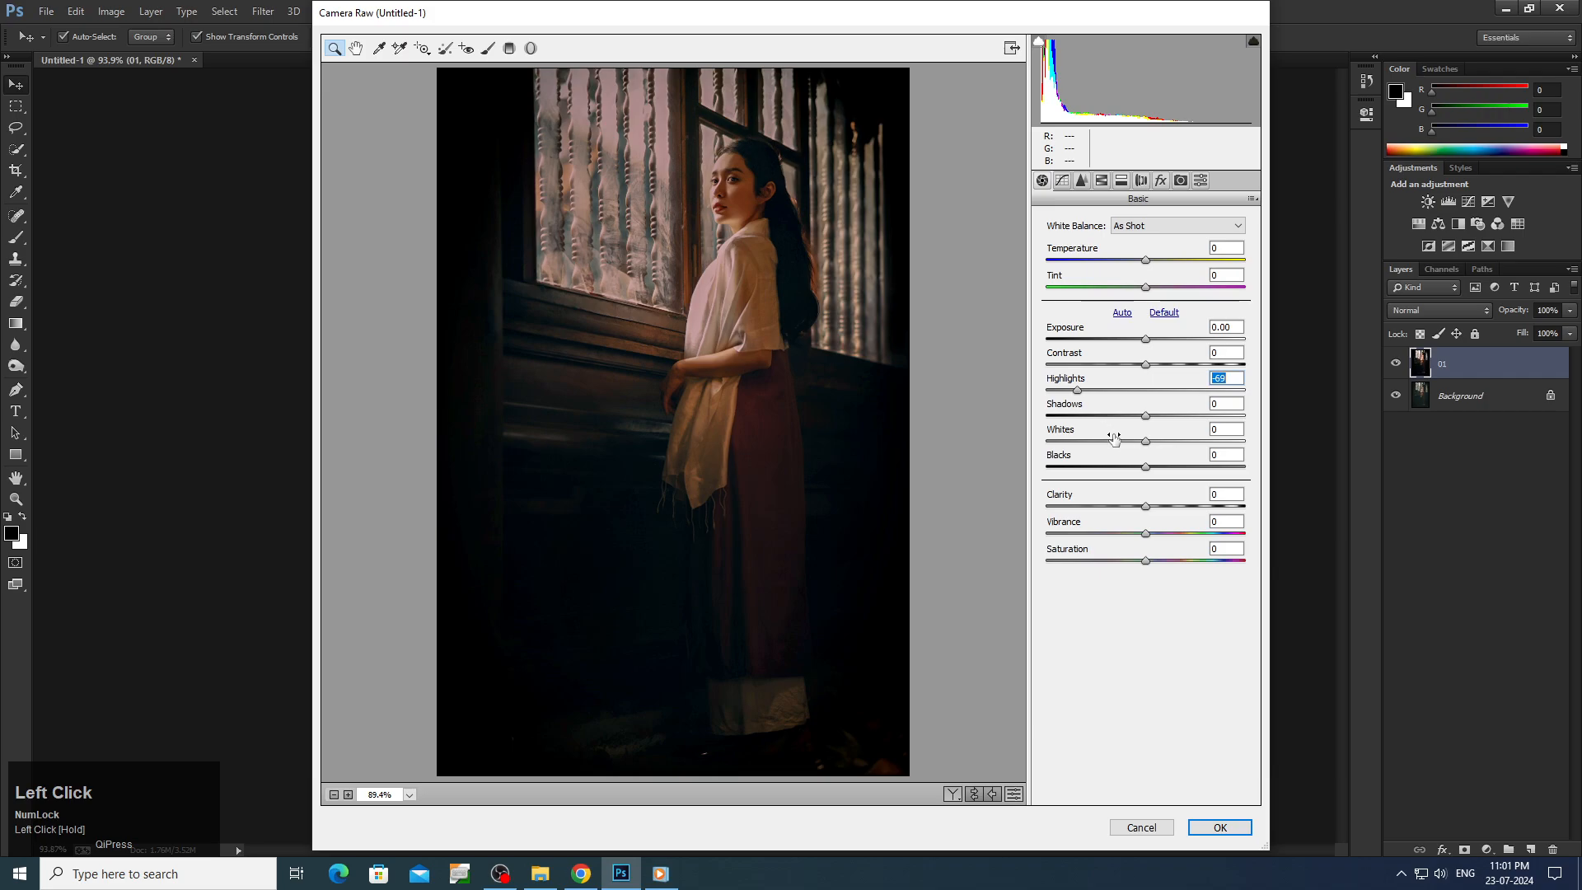
pyautogui.moveTo(1143, 439); pyautogui.dragTo(974, 447)
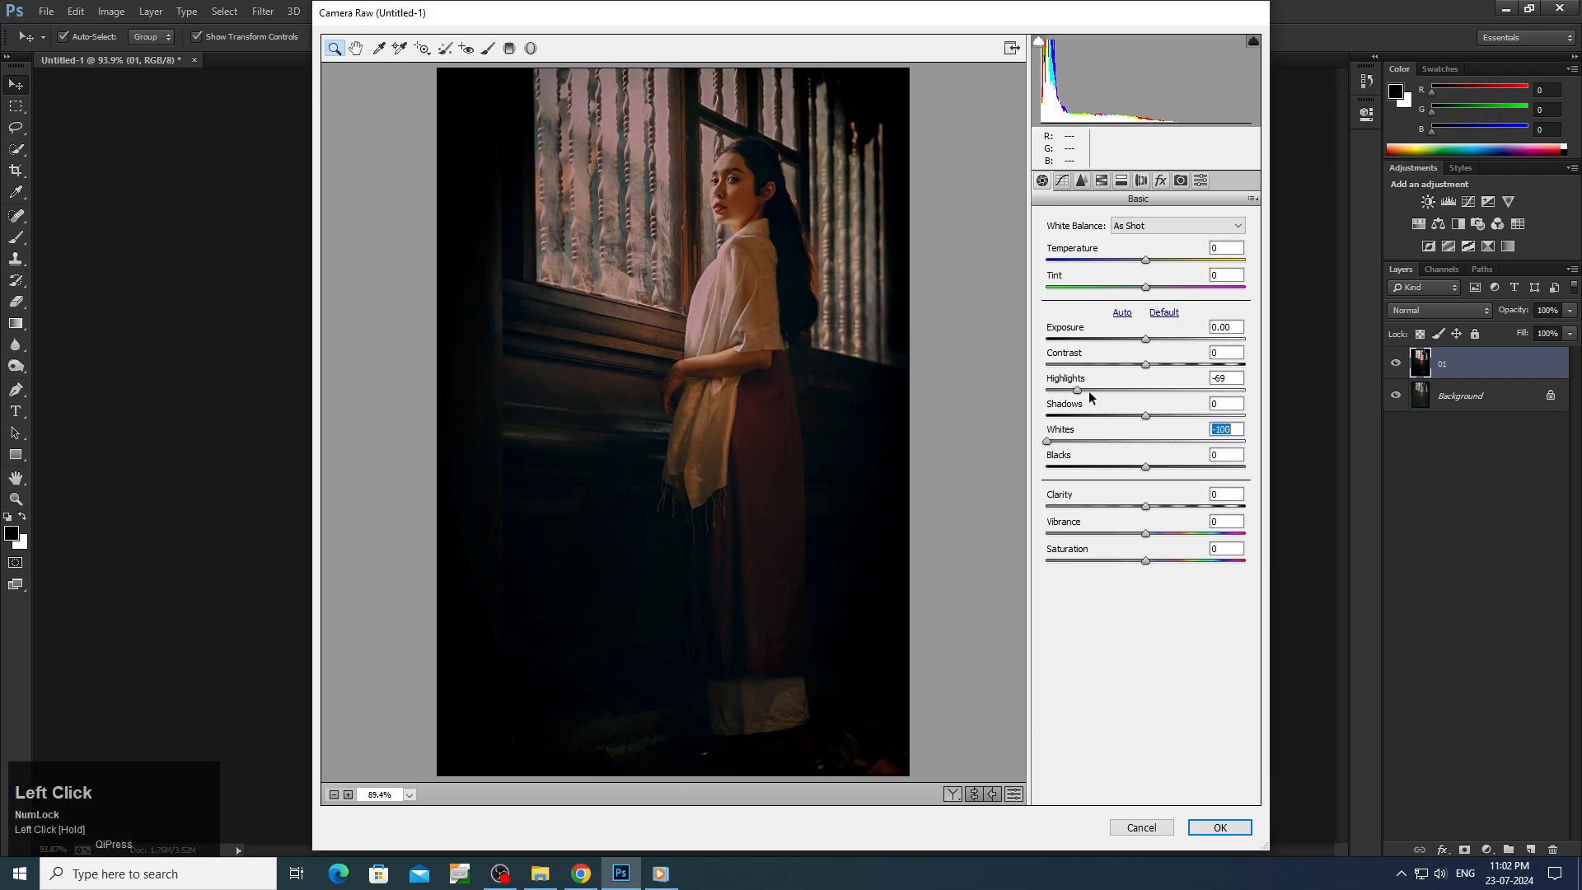
pyautogui.moveTo(1089, 392); pyautogui.dragTo(1100, 396)
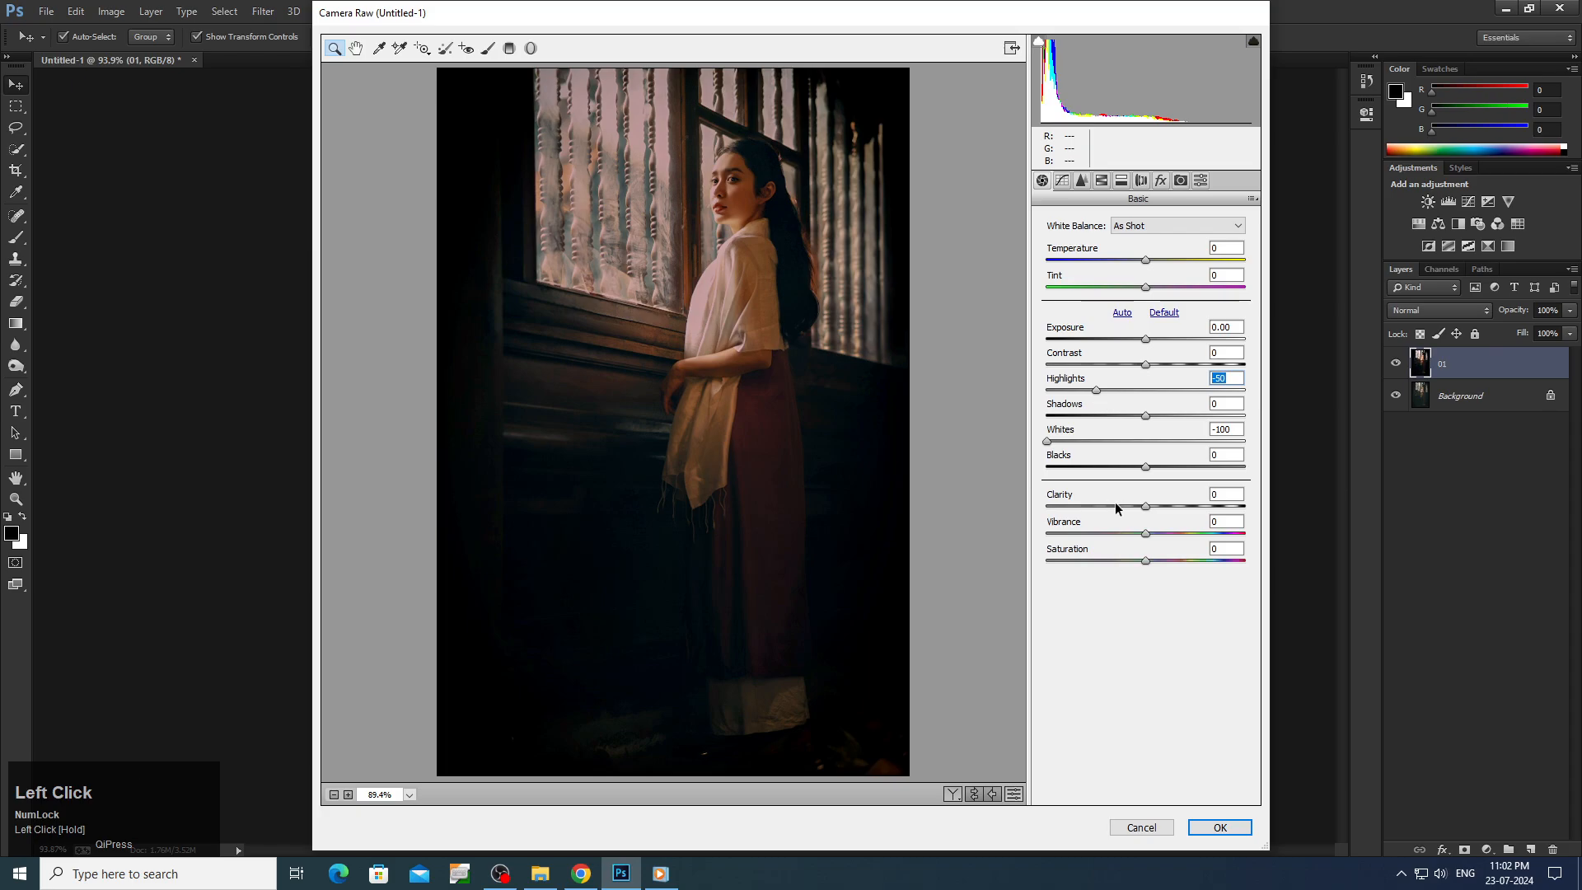
pyautogui.moveTo(1146, 509); pyautogui.dragTo(1155, 564)
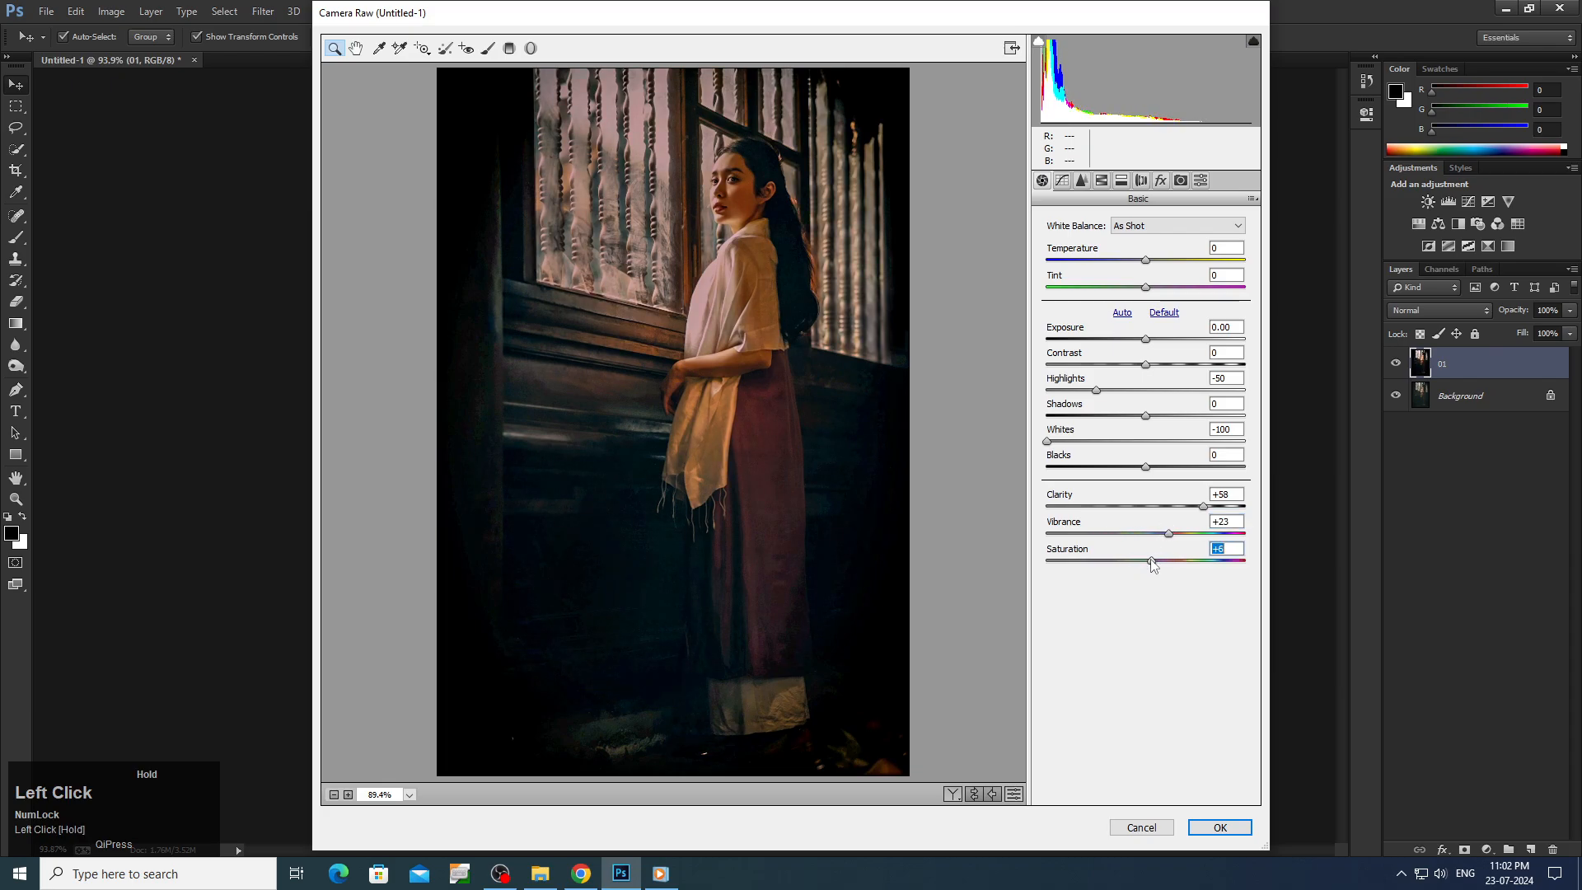
pyautogui.click(1231, 820)
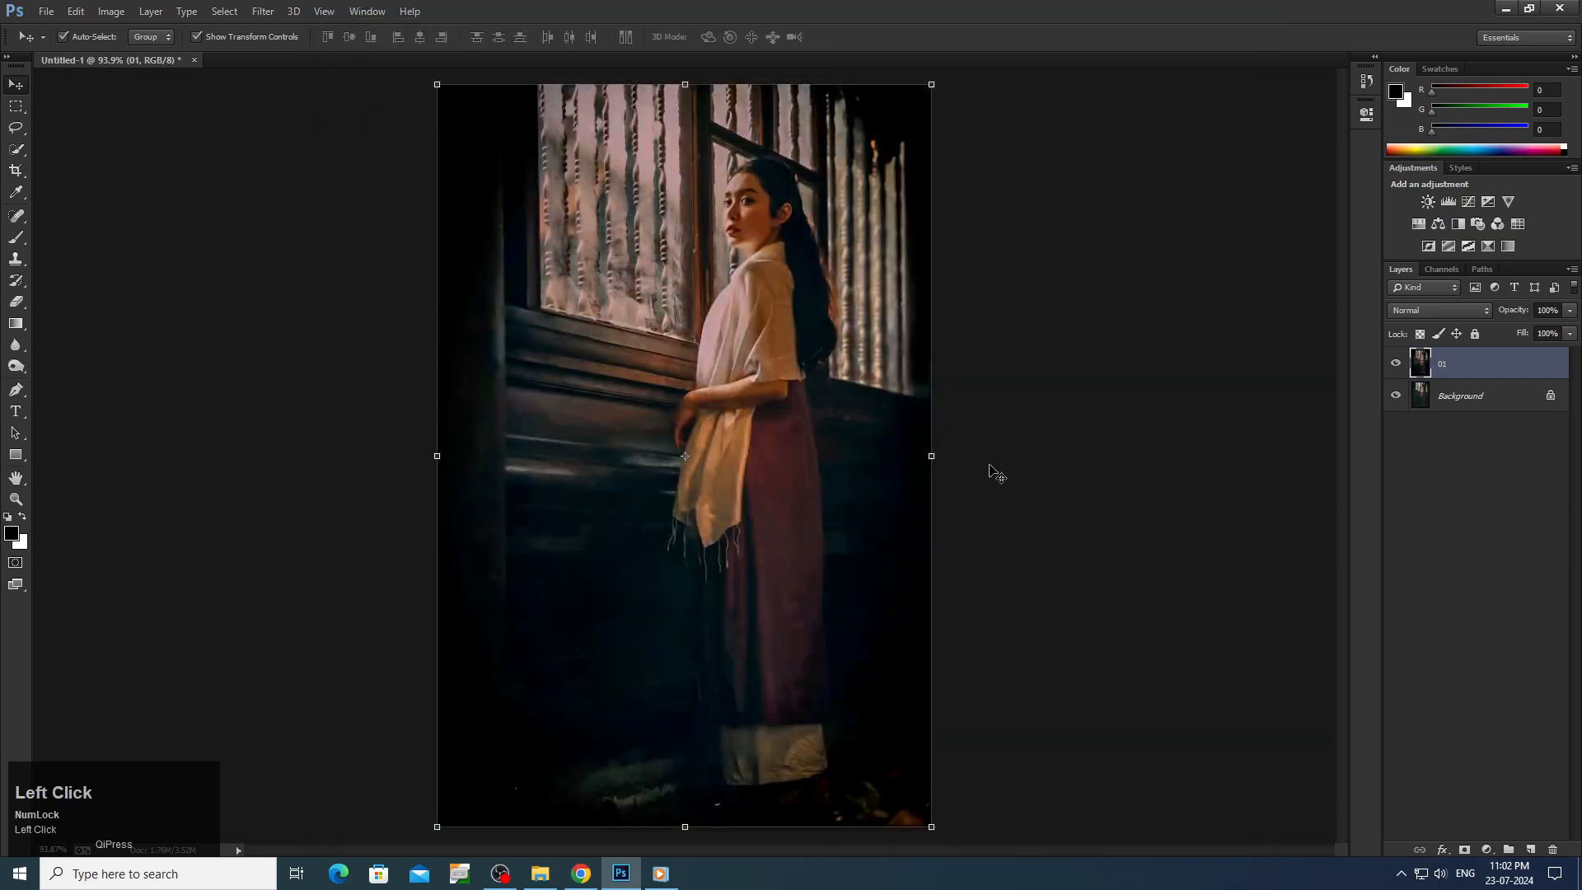
# Step: Inspect the woman's face up close and compare the whole picture with layer 01 hidden and shown
pyautogui.moveTo(746, 183); pyautogui.dragTo(798, 283)
pyautogui.rightClick(779, 286)
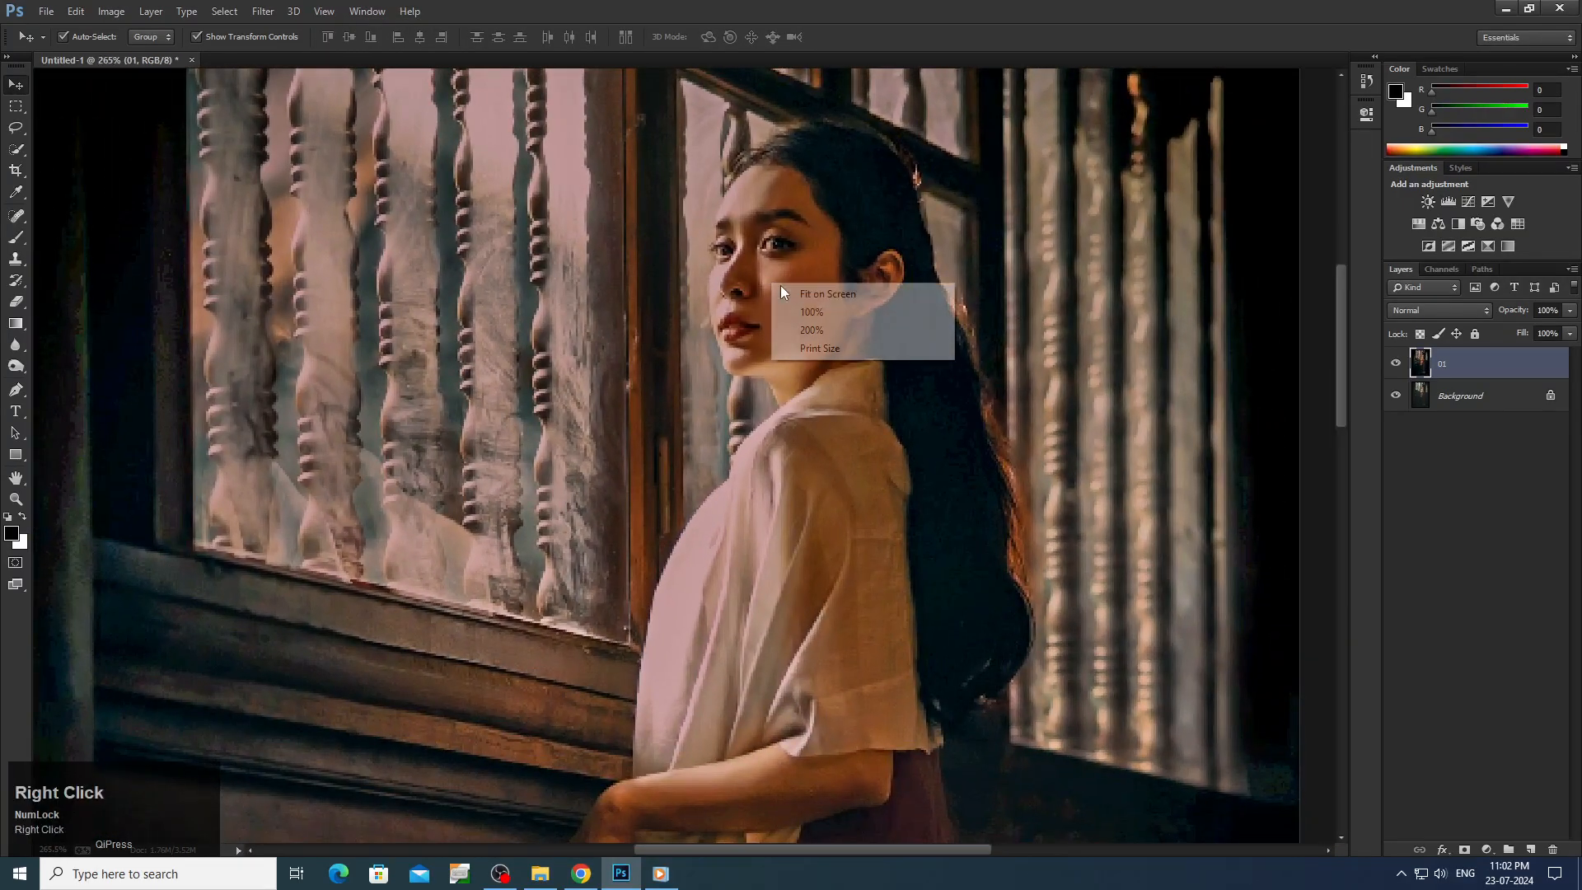
pyautogui.click(827, 303)
pyautogui.press('space')
pyautogui.rightClick(744, 368)
pyautogui.click(784, 388)
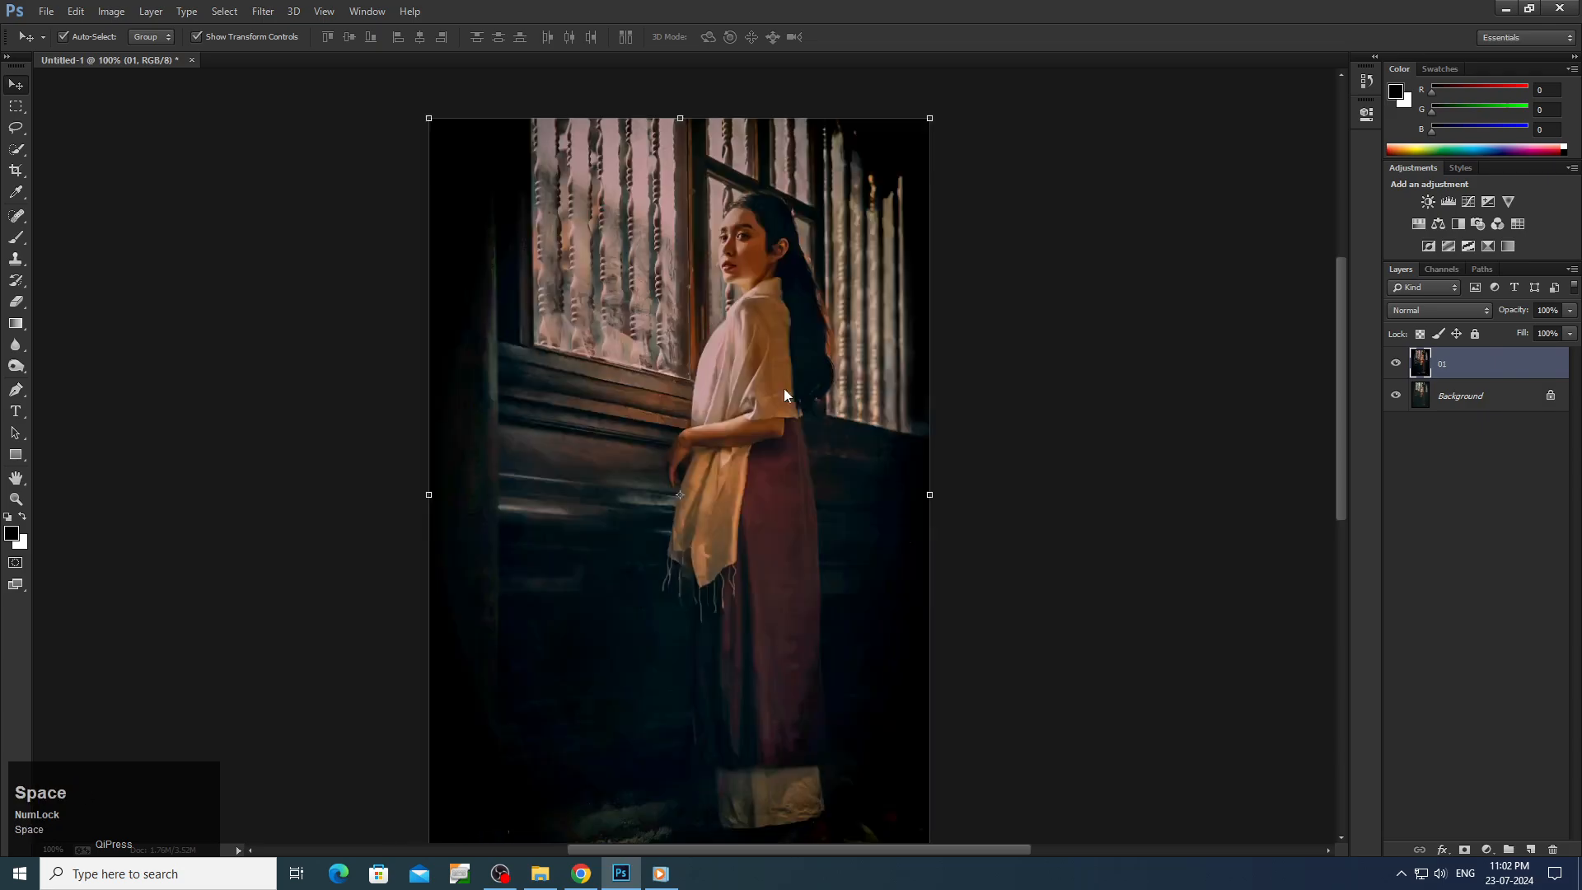
pyautogui.click(1398, 365)
pyautogui.click(1398, 366)
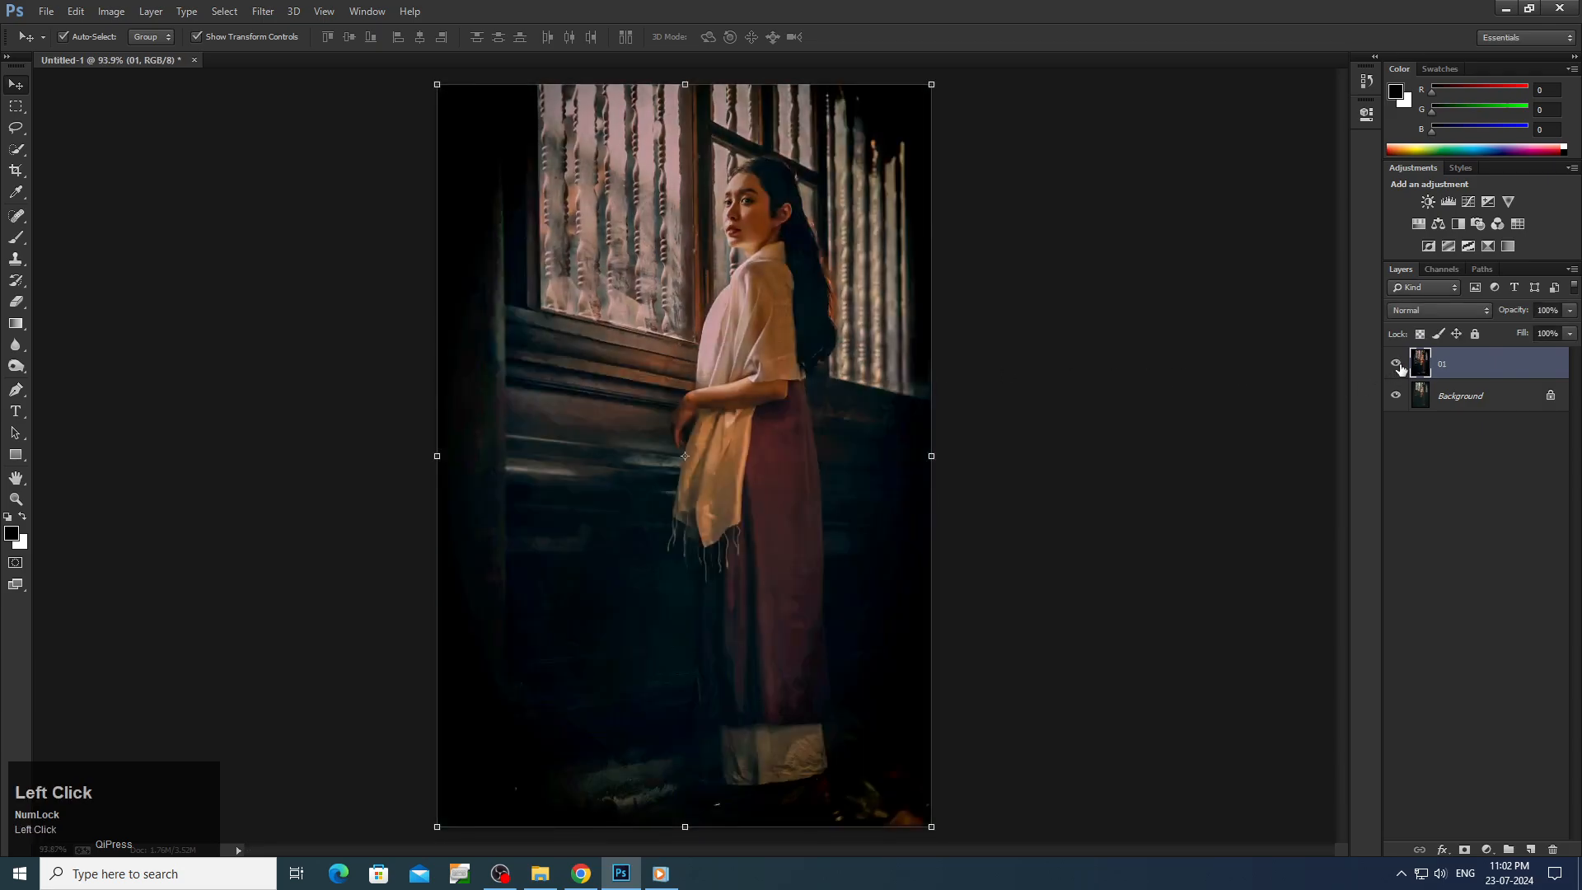
pyautogui.click(1398, 366)
pyautogui.click(1398, 366)
pyautogui.click(1398, 365)
pyautogui.click(1398, 366)
# Step: Brighten the midtones of layer 01 with Levels, using an RGB midtone input of 1.06
pyautogui.click(129, 12)
pyautogui.moveTo(247, 47)
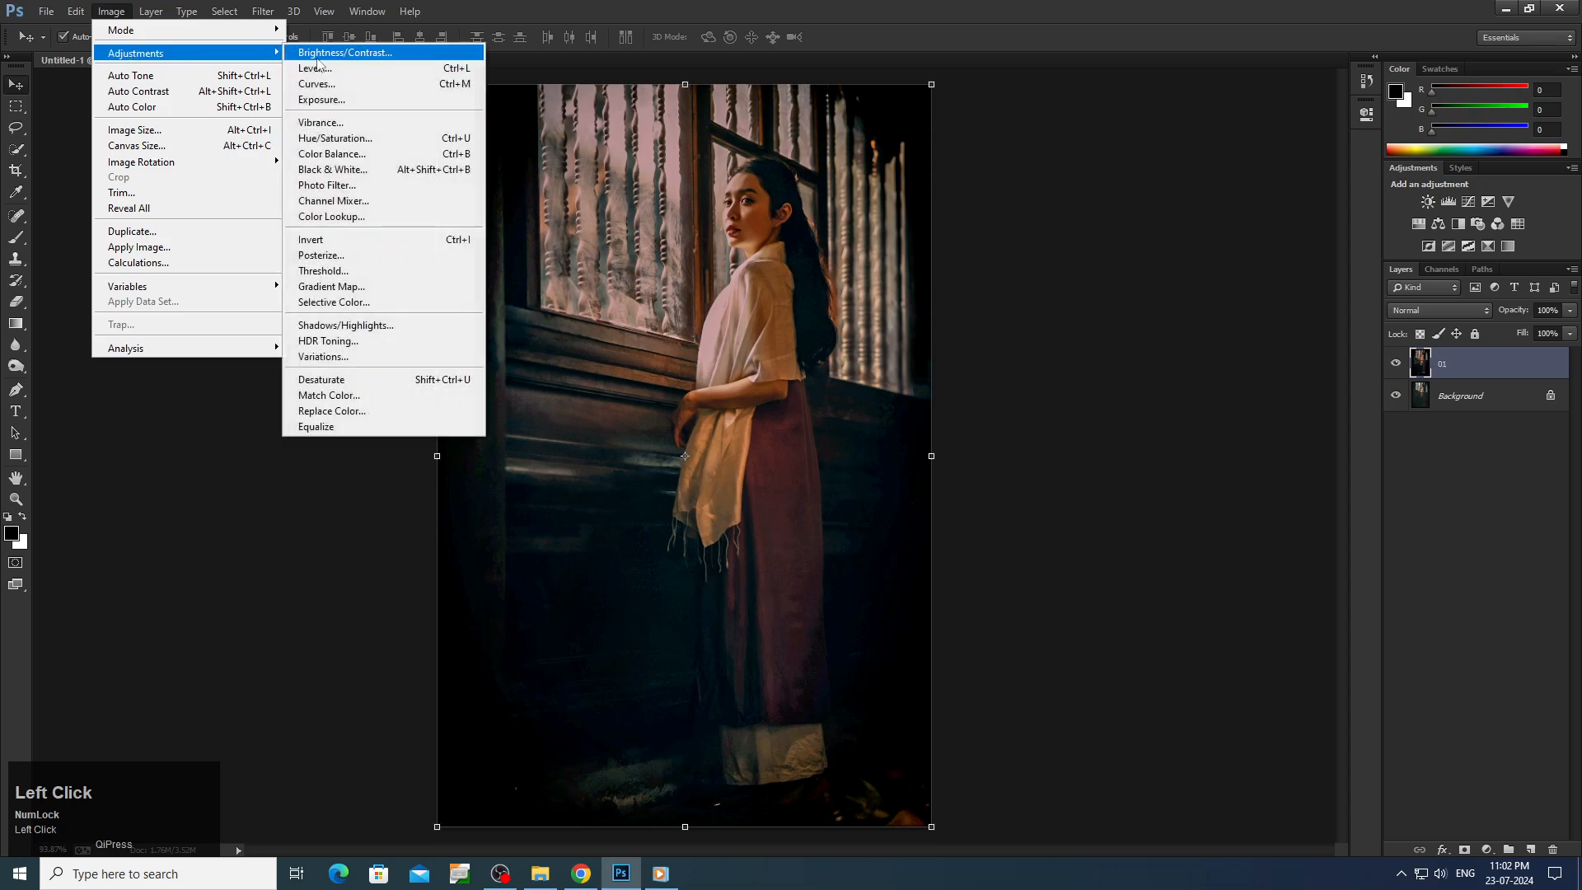
pyautogui.click(339, 64)
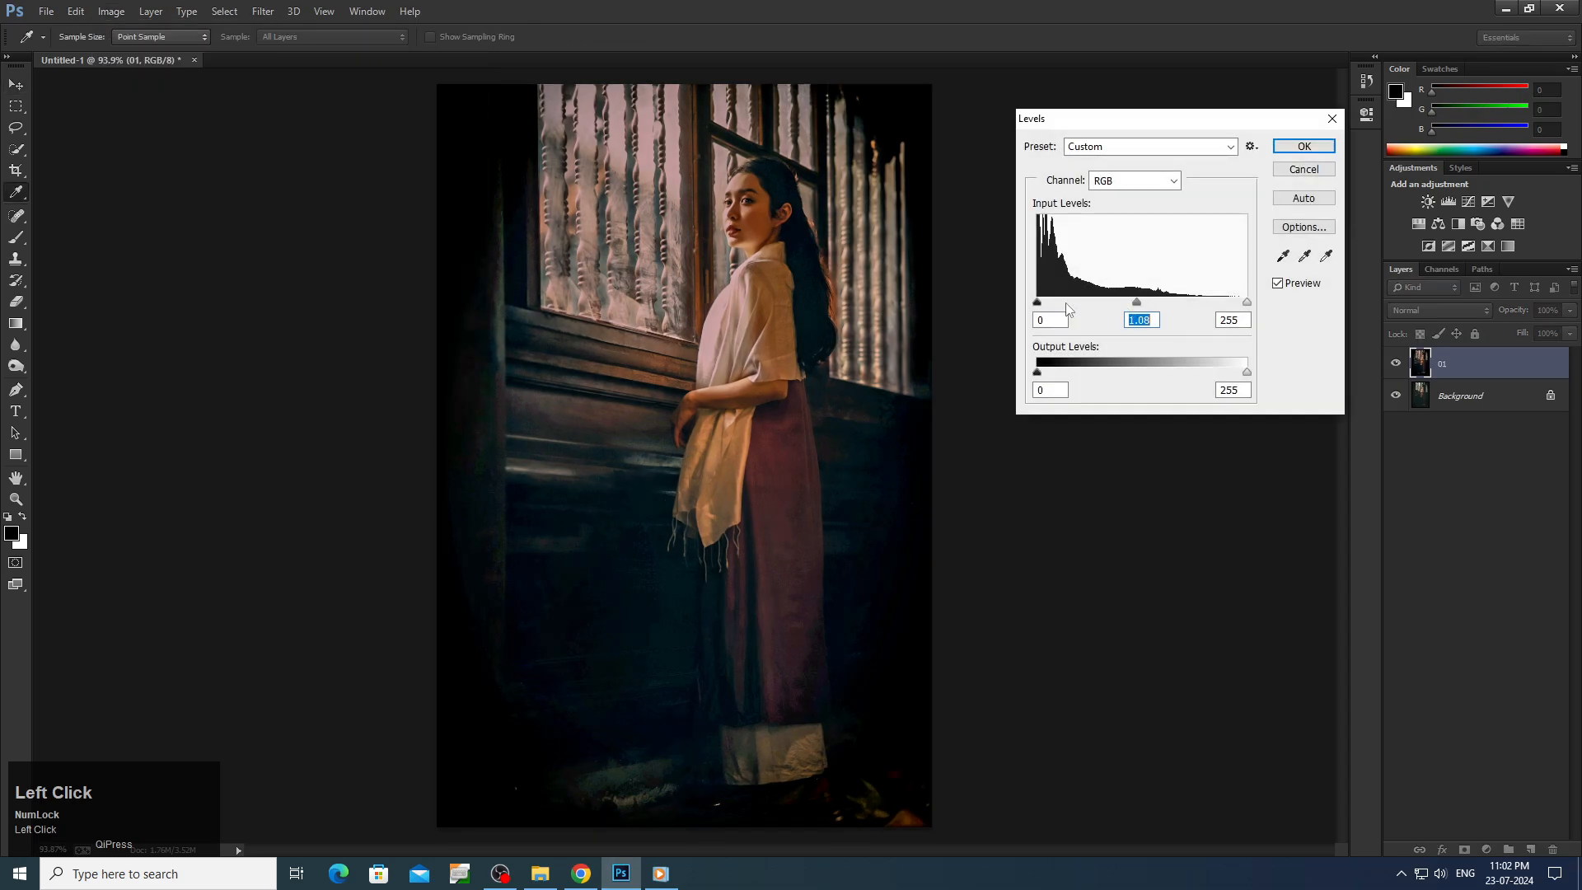
pyautogui.click(1283, 152)
pyautogui.press('v')
# Step: Apply Curves to layer 01, raising the RGB curve at input 186 to output 194
pyautogui.click(111, 12)
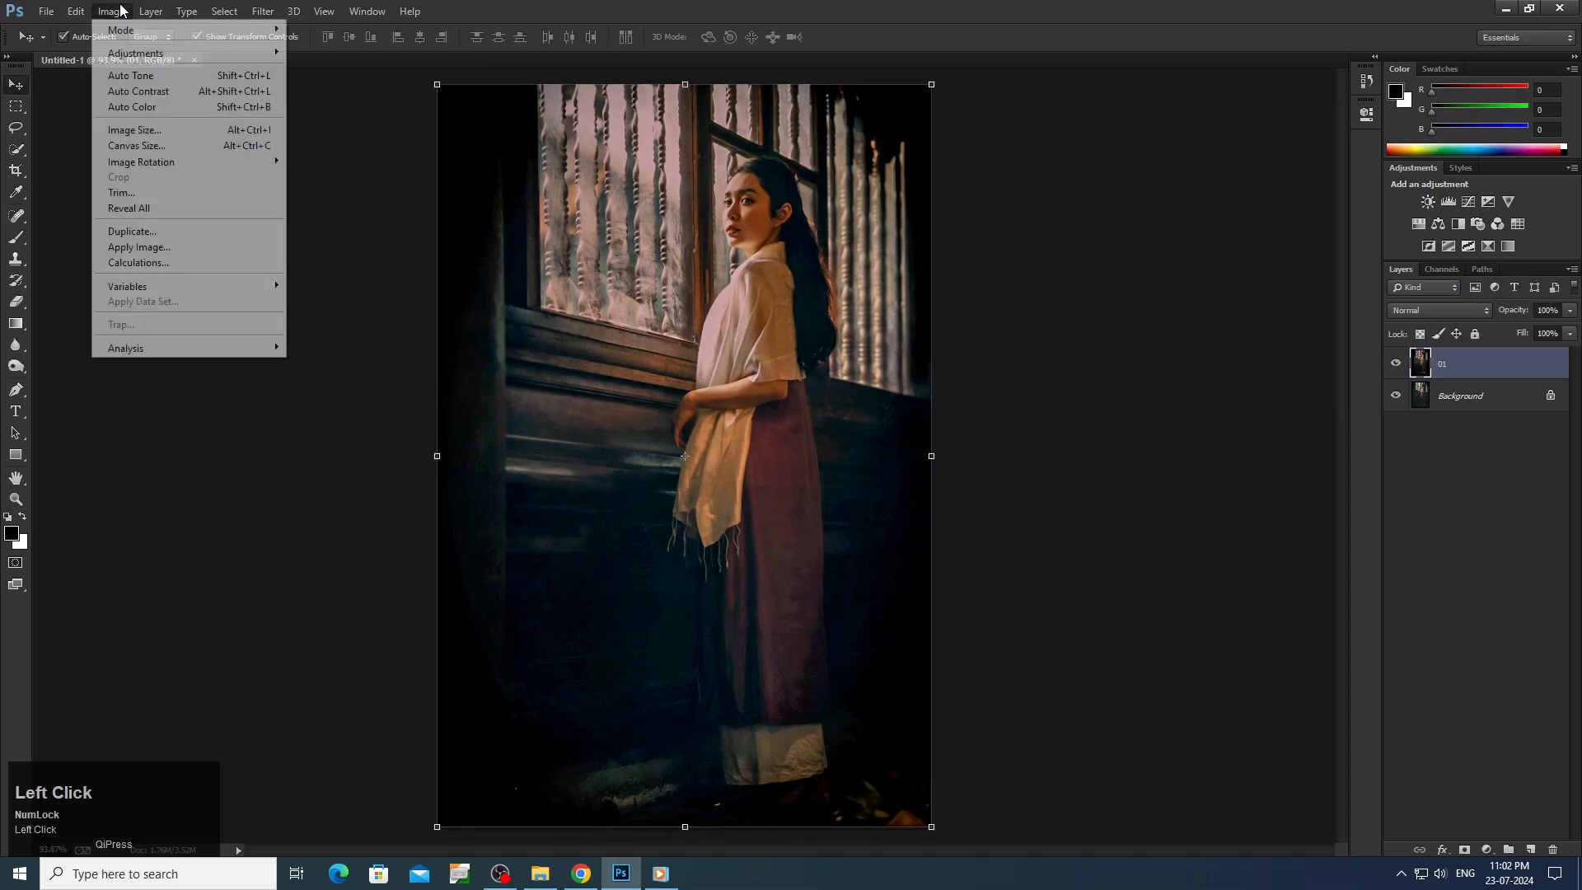
pyautogui.moveTo(206, 53)
pyautogui.click(353, 84)
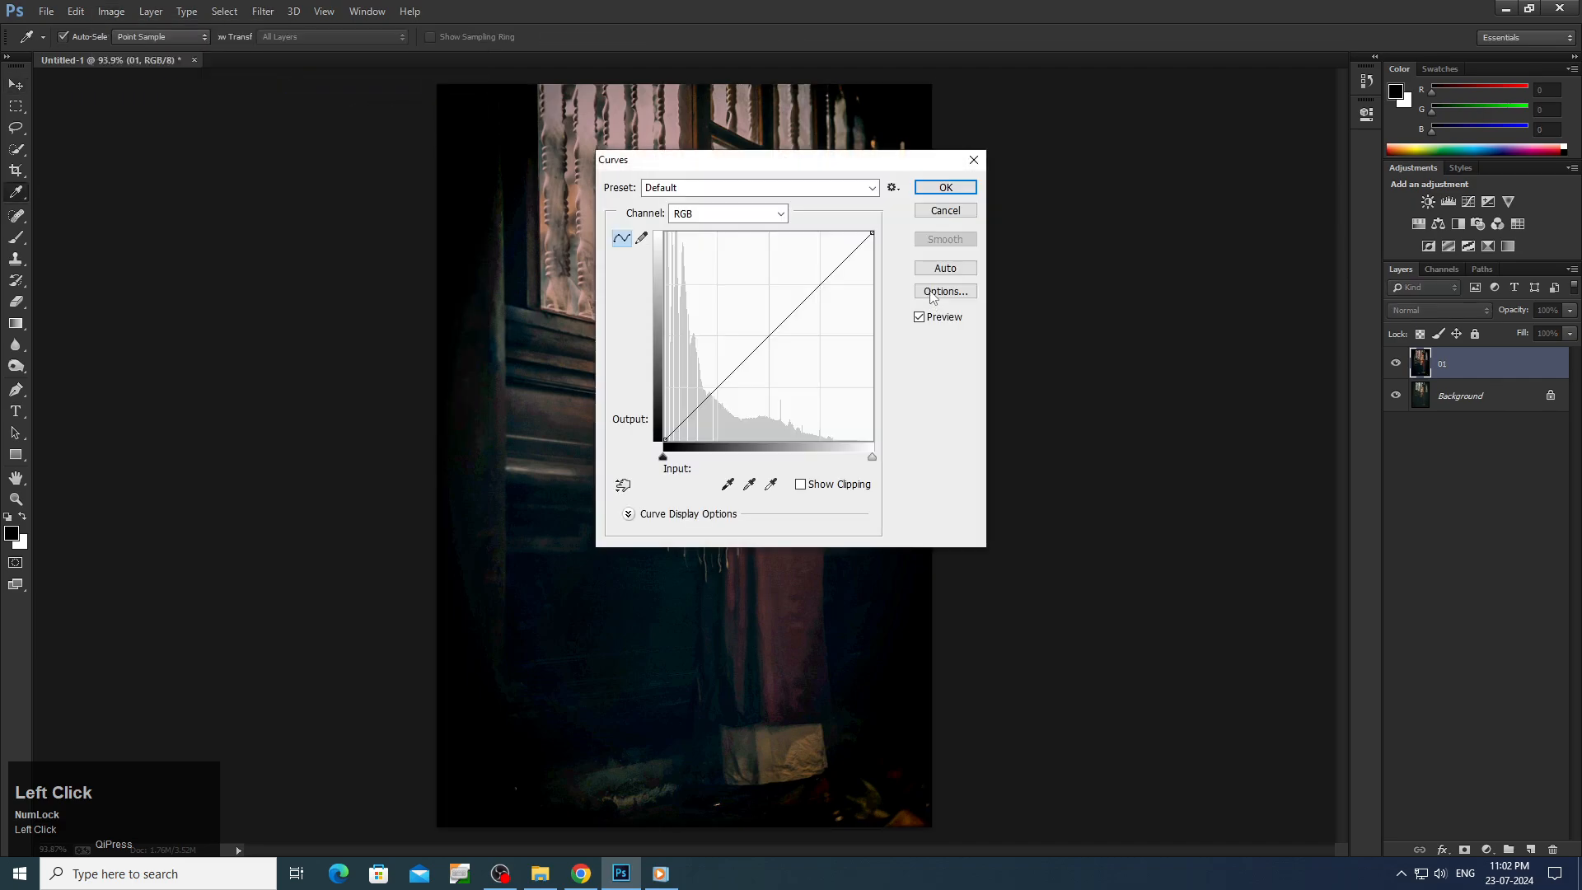
pyautogui.moveTo(816, 282); pyautogui.dragTo(815, 282)
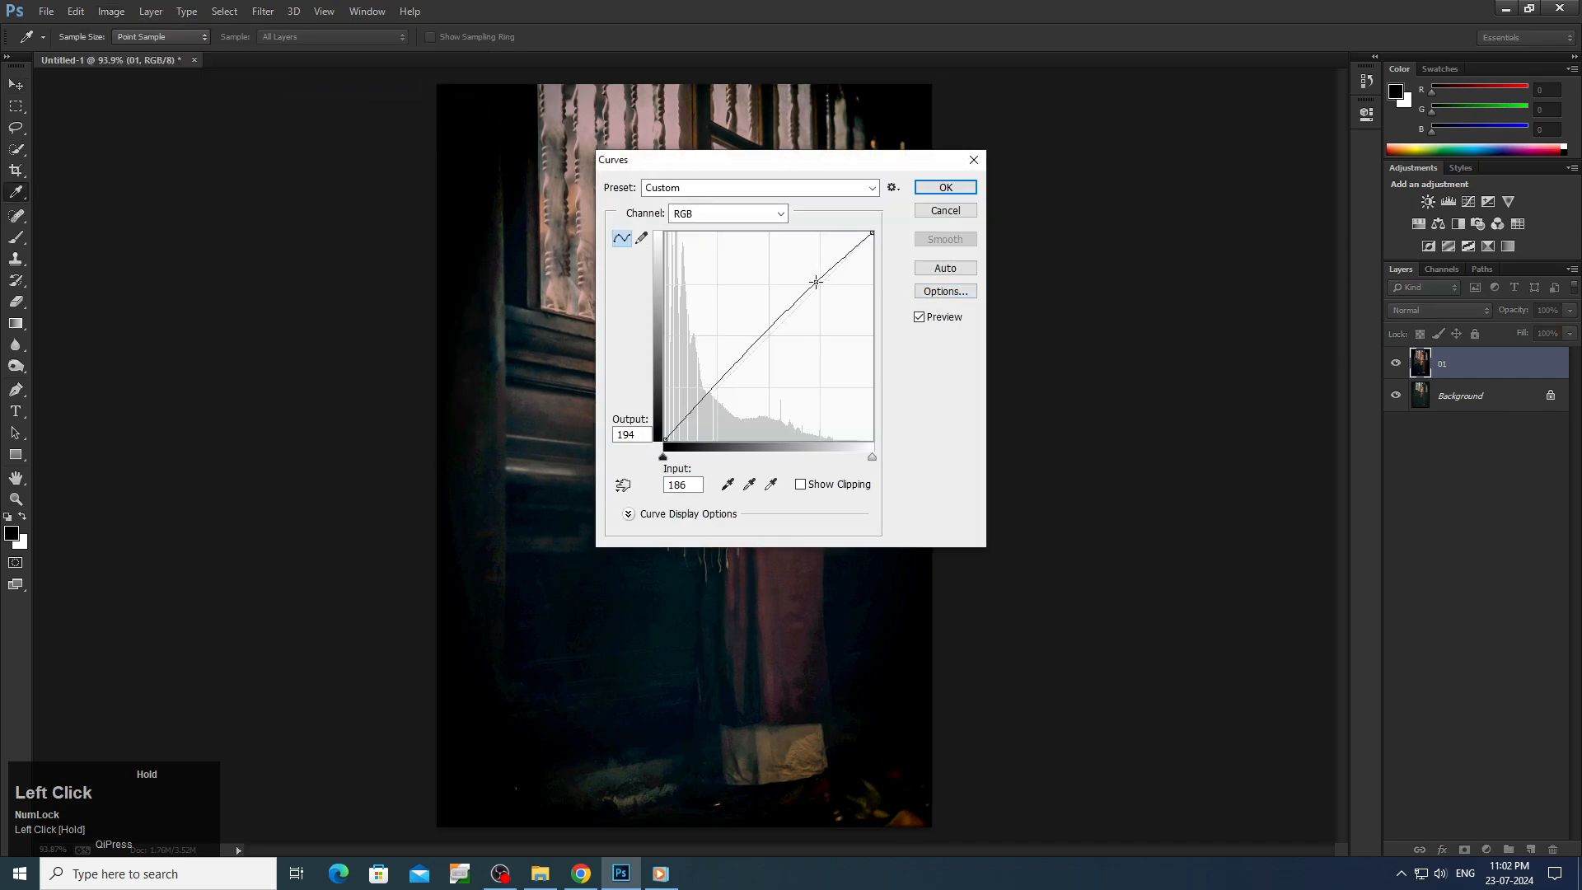
pyautogui.click(945, 188)
# Step: Compare the woman's upper body at close range with layer 01 hidden and shown
pyautogui.moveTo(685, 205); pyautogui.dragTo(1123, 274)
pyautogui.click(1395, 364)
pyautogui.click(1394, 364)
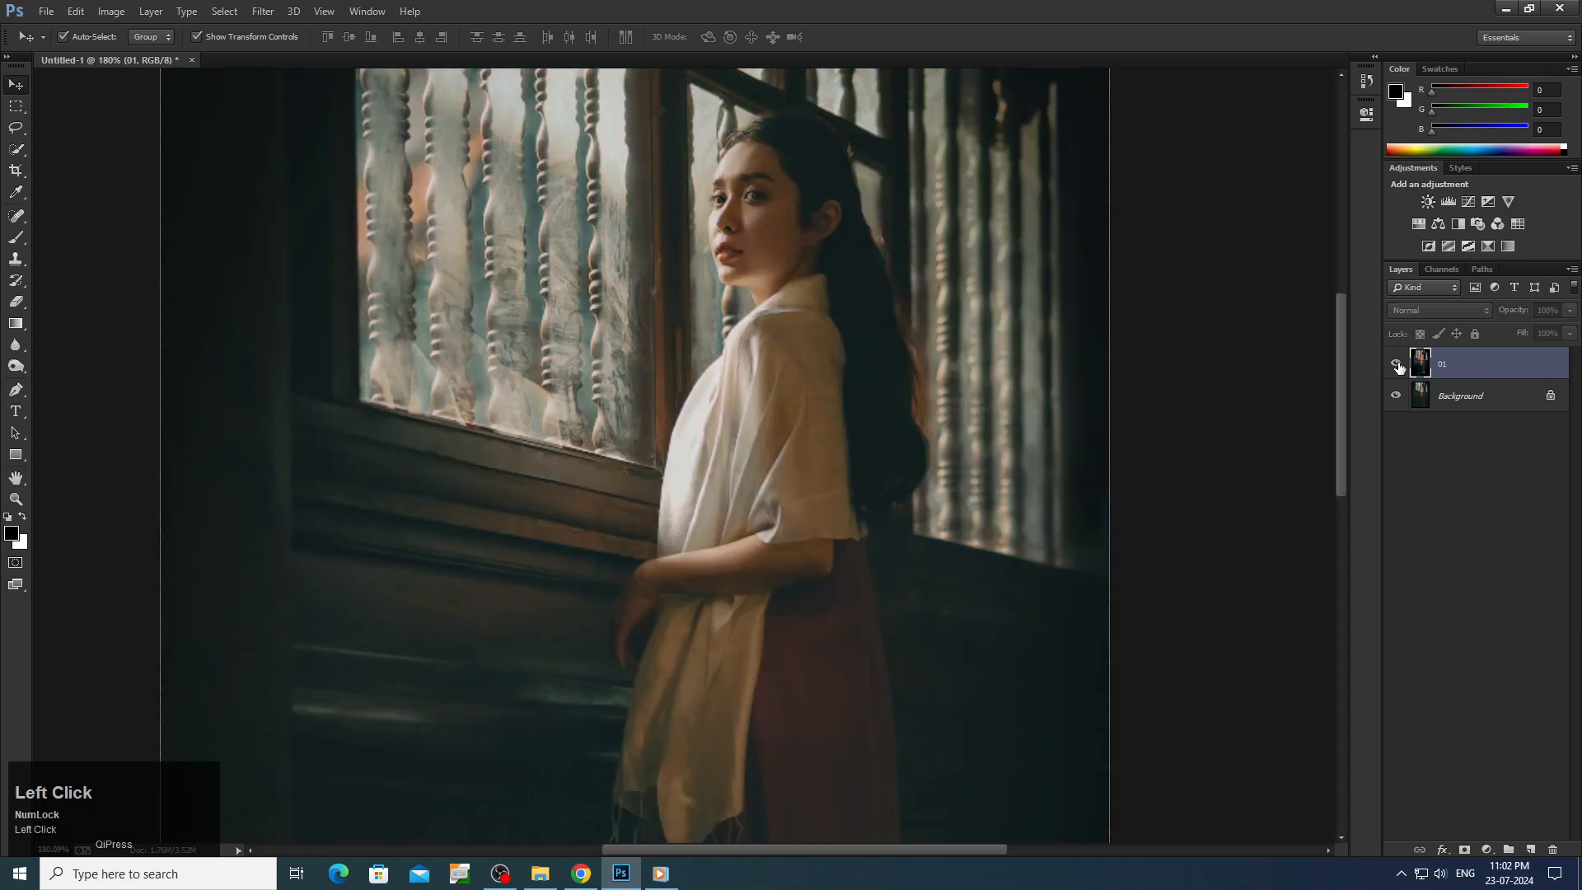
pyautogui.click(1394, 365)
pyautogui.click(1395, 364)
pyautogui.click(1395, 365)
pyautogui.click(1395, 364)
# Step: Smooth the skin on layer 01 with the Portraiture filter, using Smoothing: High and a skin tone sampled from the woman's cheek
pyautogui.click(263, 11)
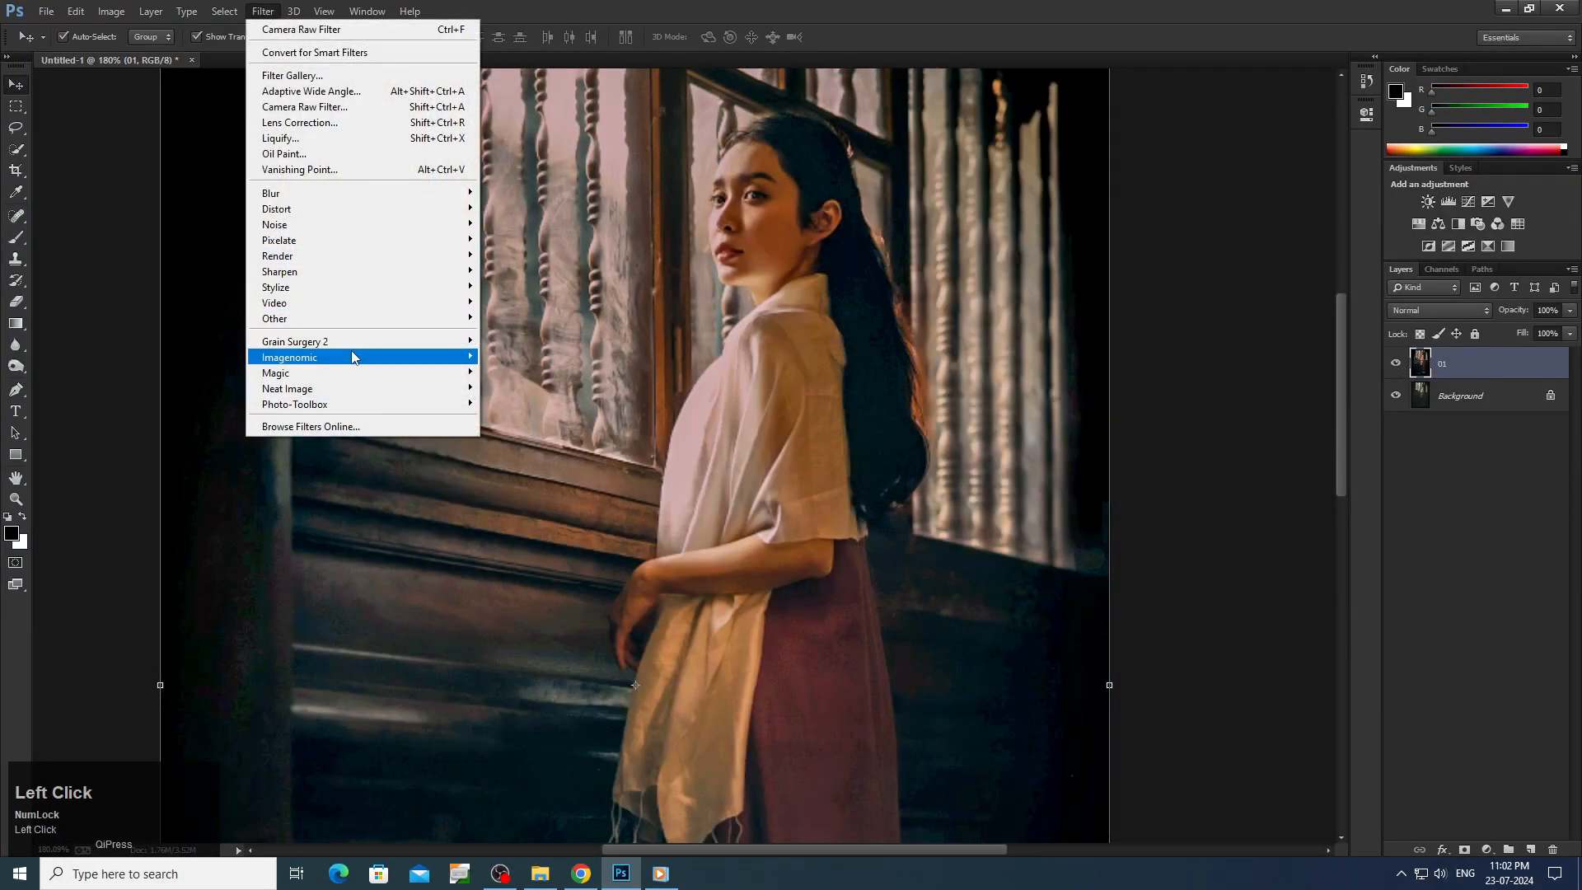
pyautogui.moveTo(370, 371)
pyautogui.click(531, 376)
pyautogui.moveTo(811, 264); pyautogui.dragTo(812, 462)
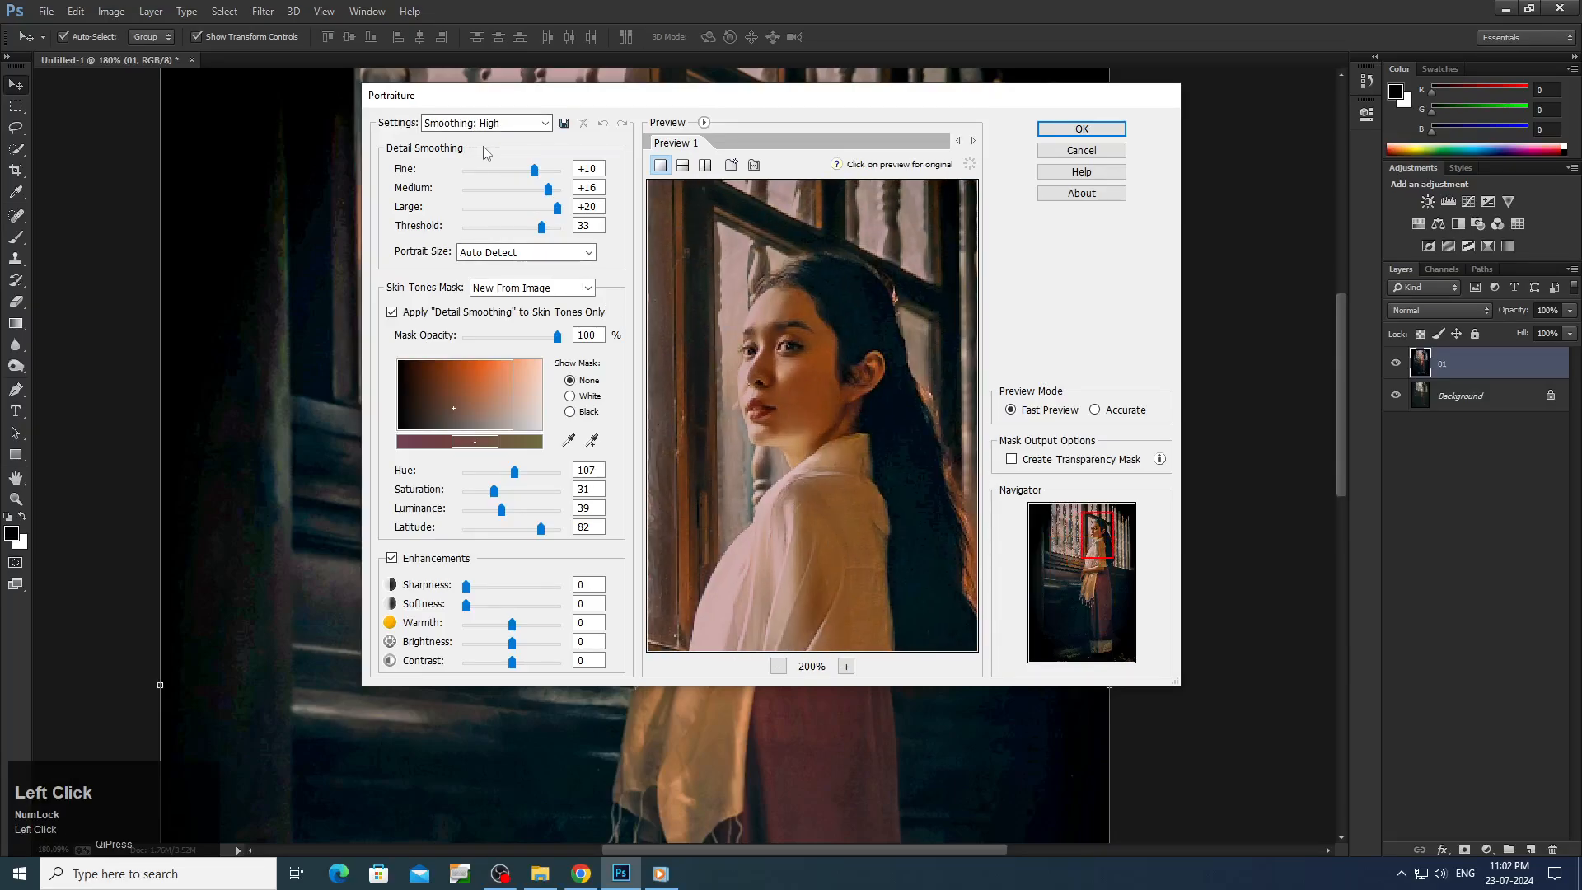
pyautogui.click(591, 439)
pyautogui.click(804, 361)
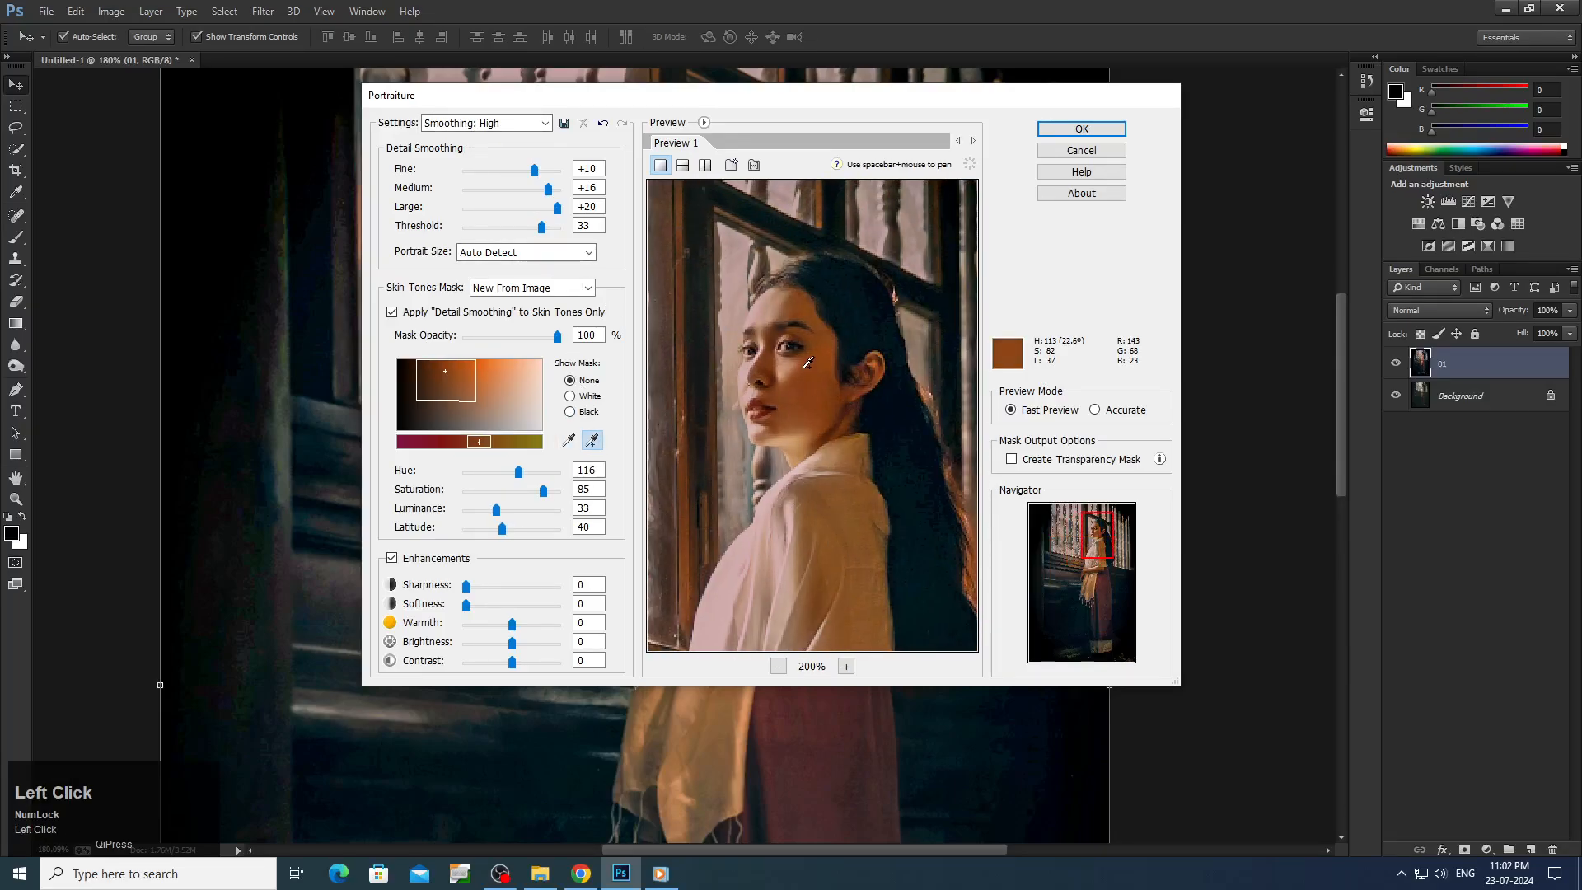
pyautogui.press('Return')
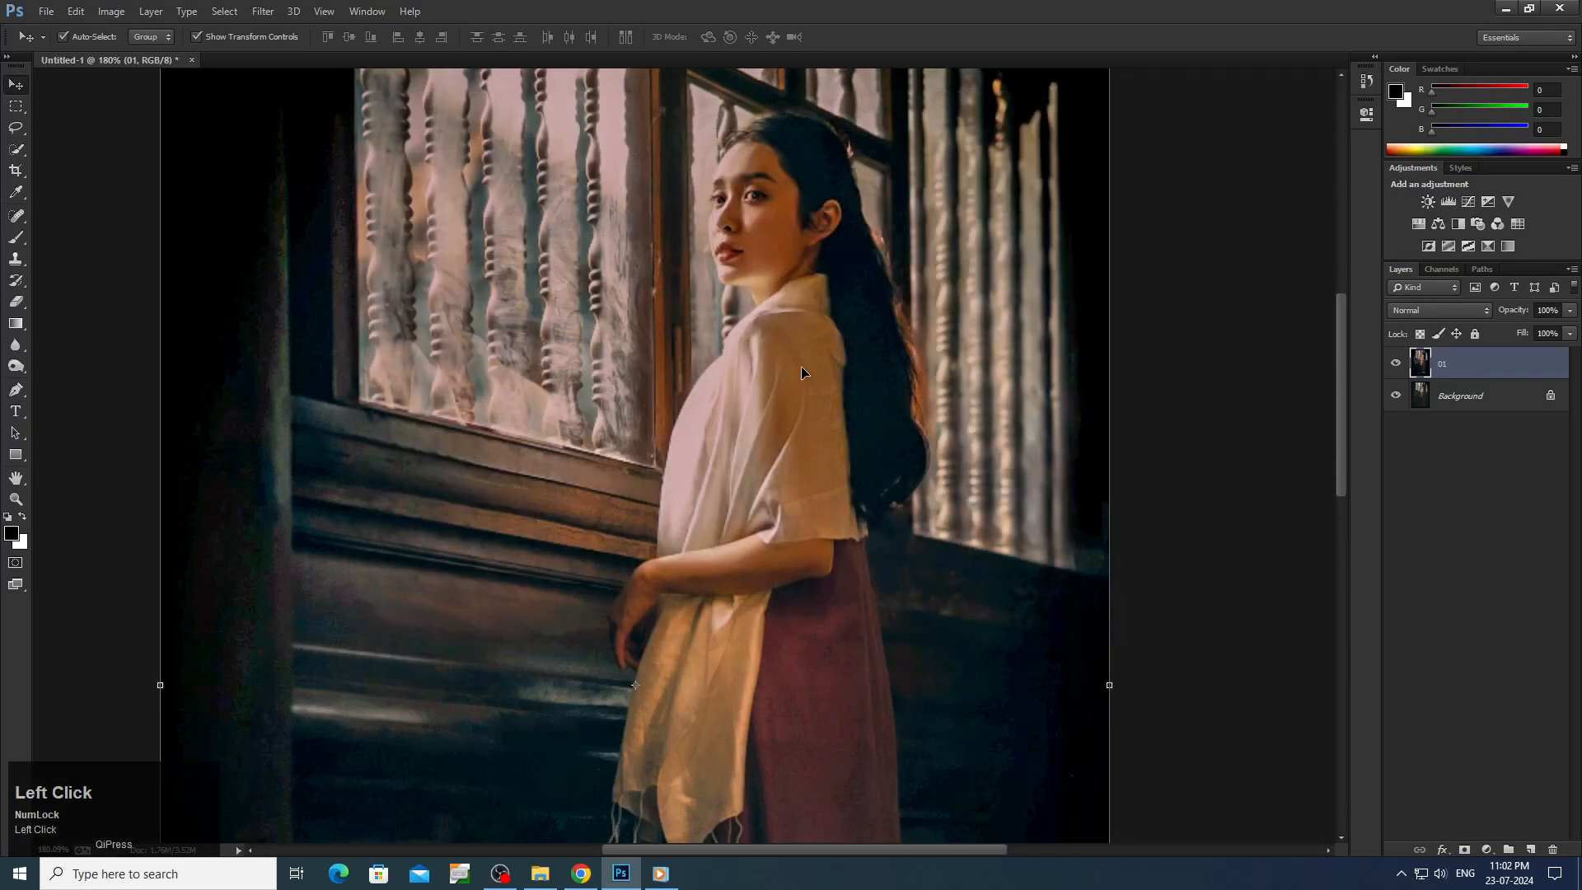
# Step: Compare the skin-smoothed portrait with the original by hiding and showing layer 01
pyautogui.click(1395, 362)
pyautogui.click(1395, 363)
pyautogui.click(1394, 364)
pyautogui.click(1393, 364)
pyautogui.click(1394, 363)
pyautogui.click(1394, 363)
pyautogui.click(500, 879)
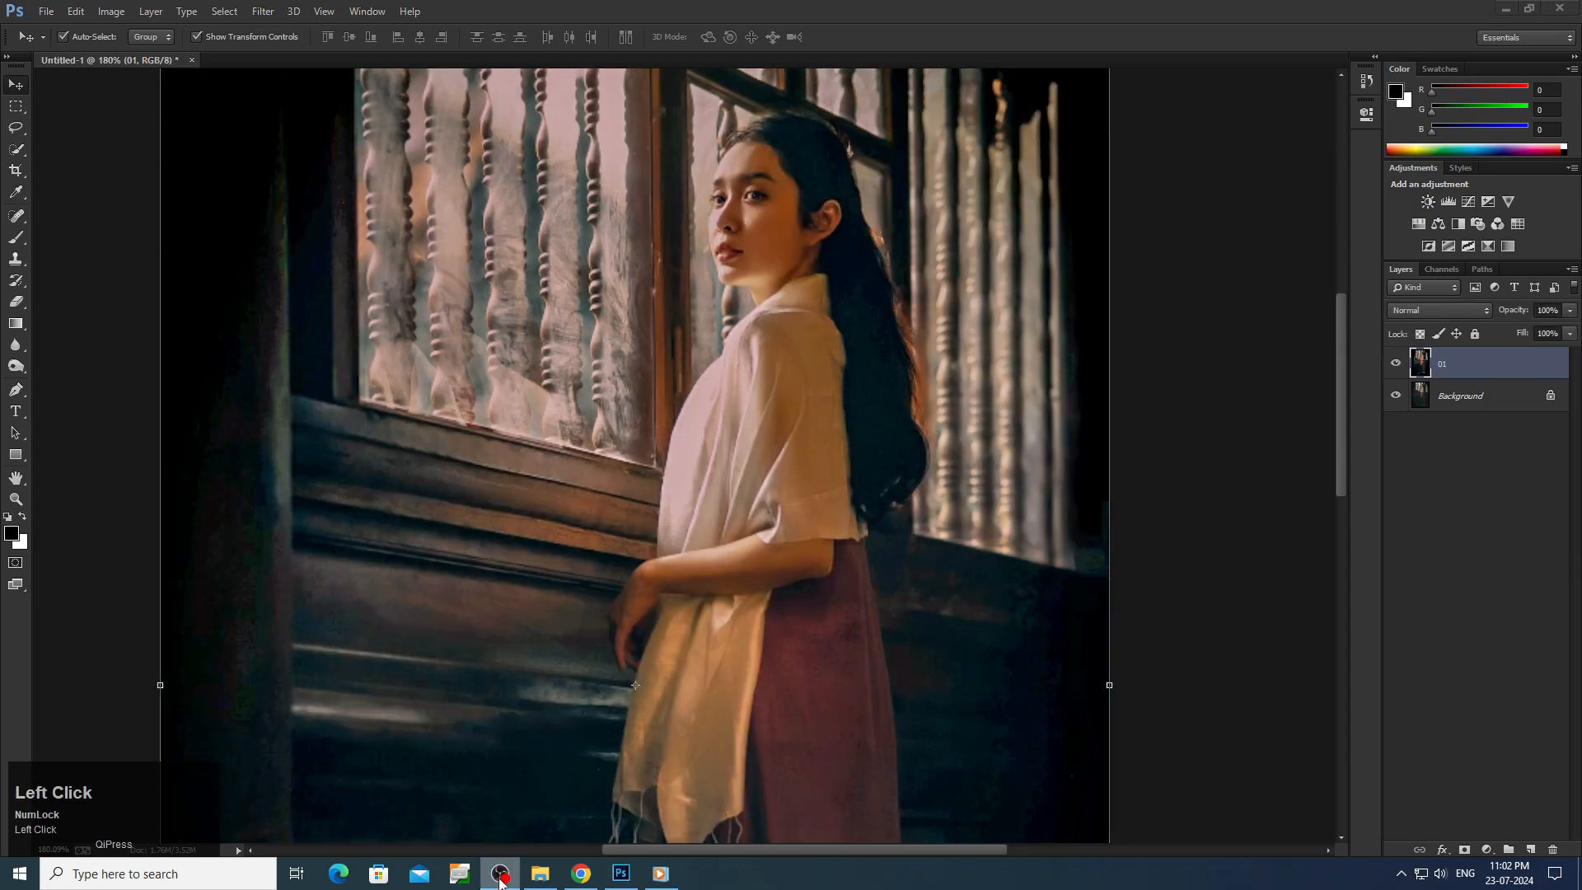